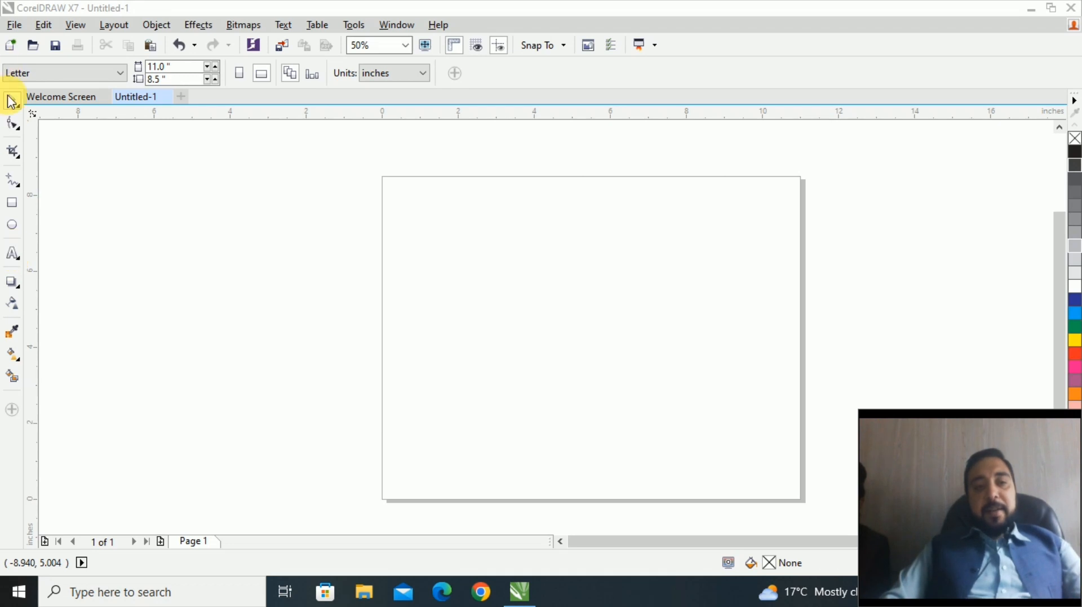
Create the artistic text "PERFECT" near the page's left edge with the Text tool.
click(12, 255)
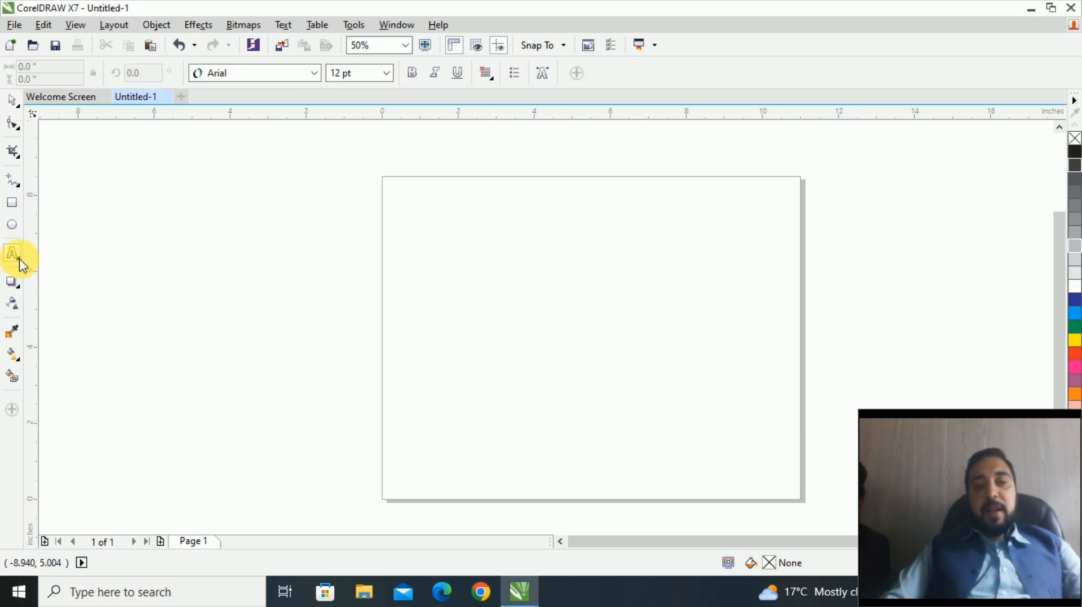
click(422, 318)
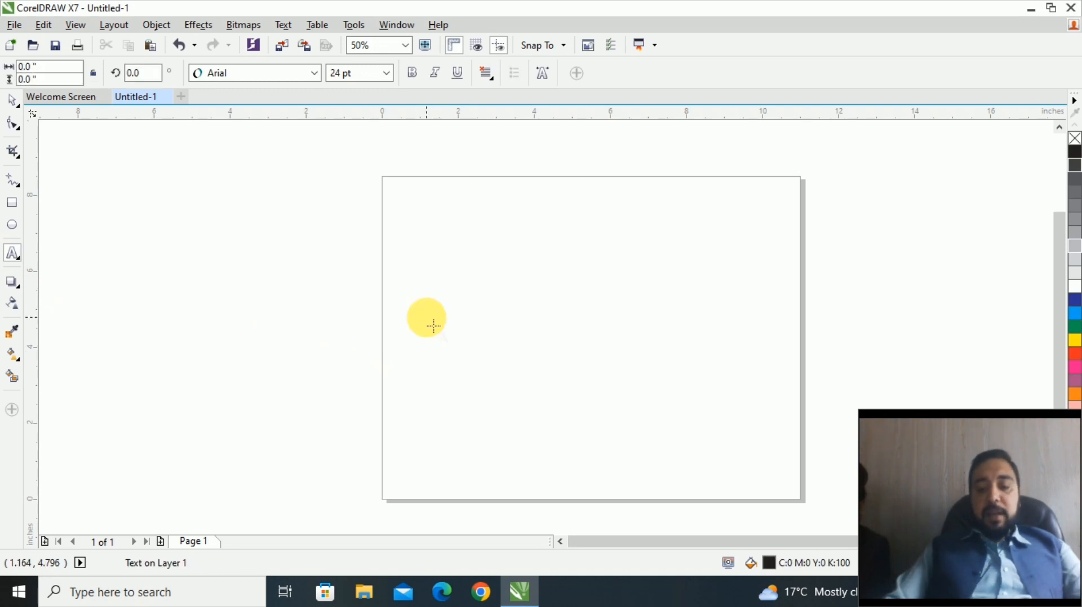
text(PERFEC)
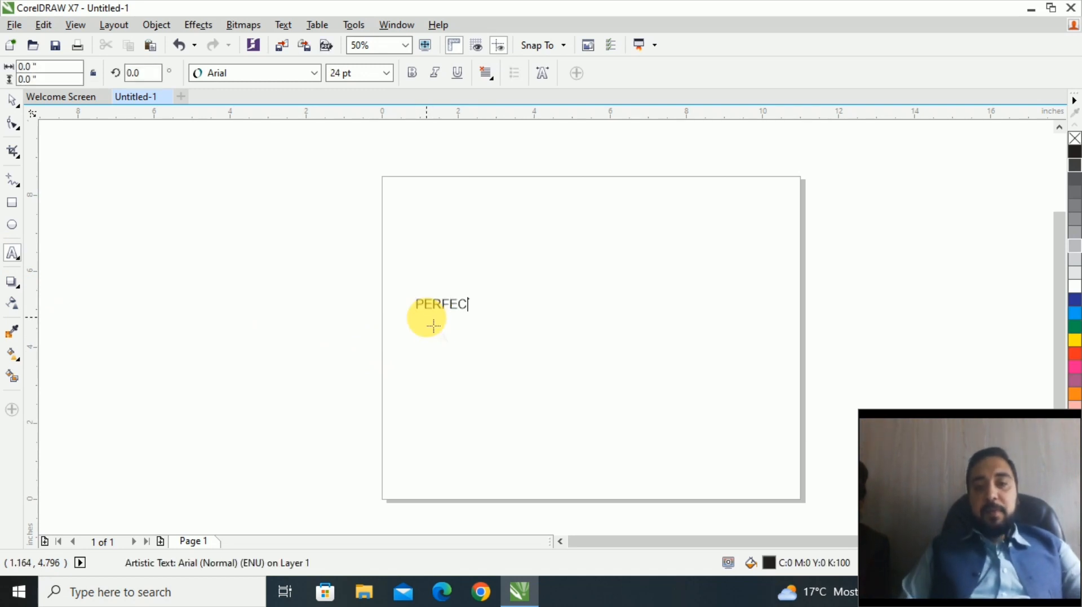
text(T)
click(11, 101)
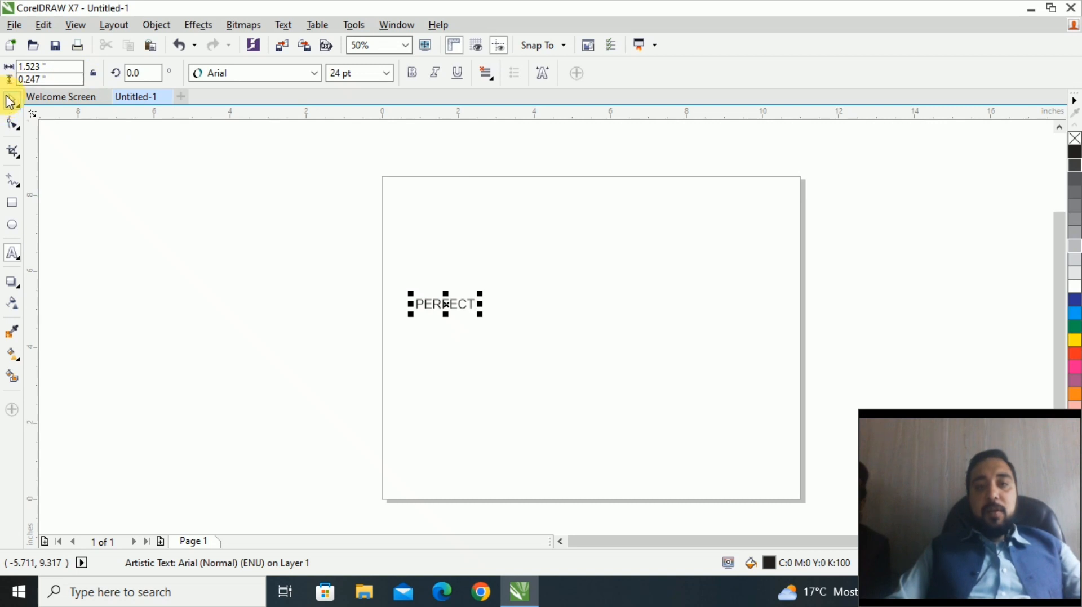
Set the "PERFECT" text to 150 pt Arial Black and move it so it fits within the page width.
click(387, 74)
click(356, 290)
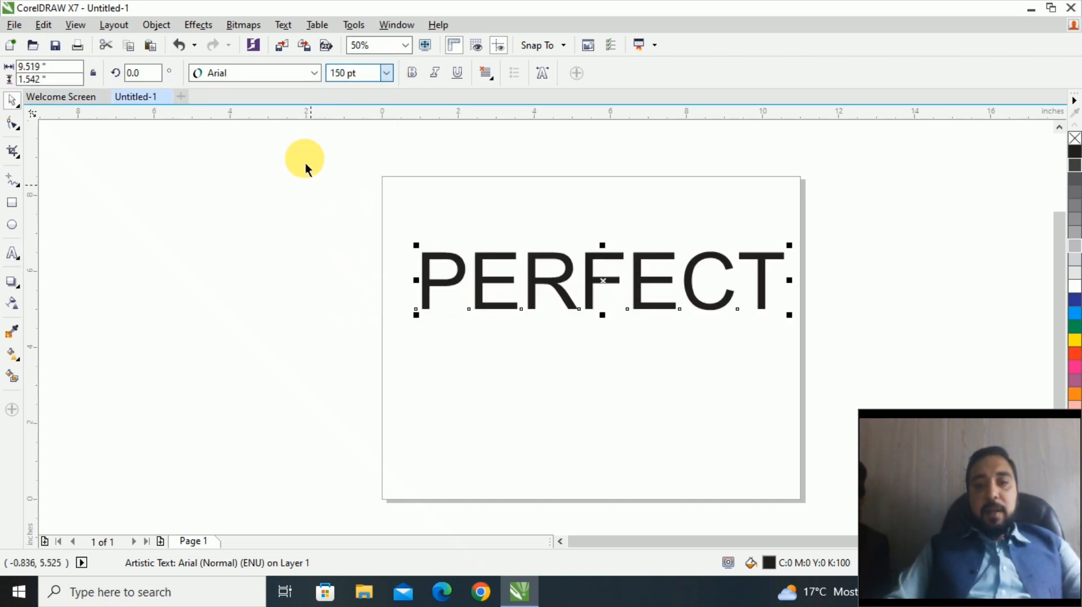
click(314, 73)
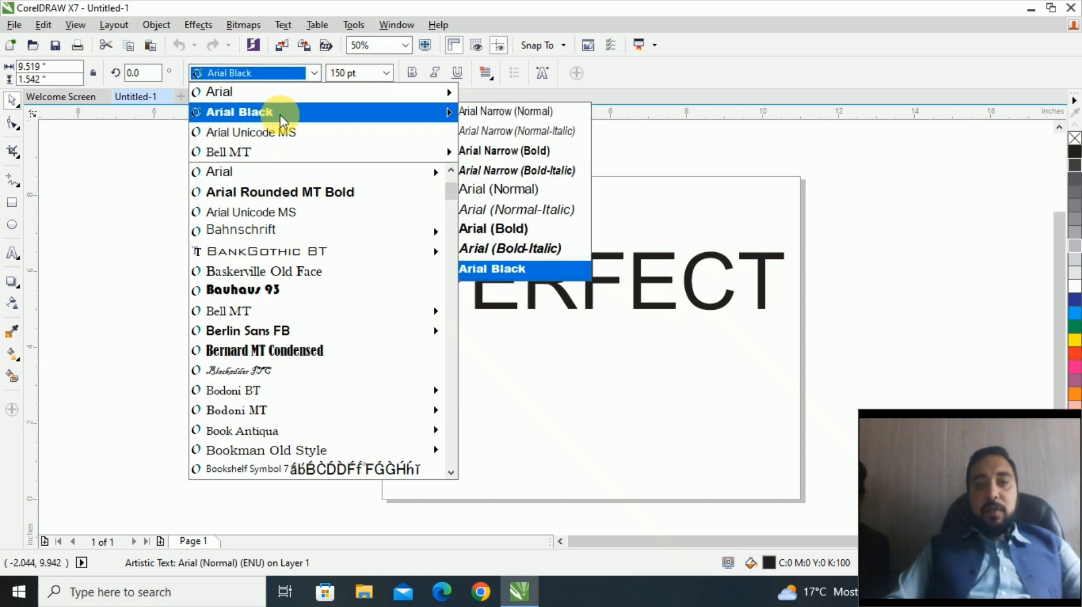
click(281, 116)
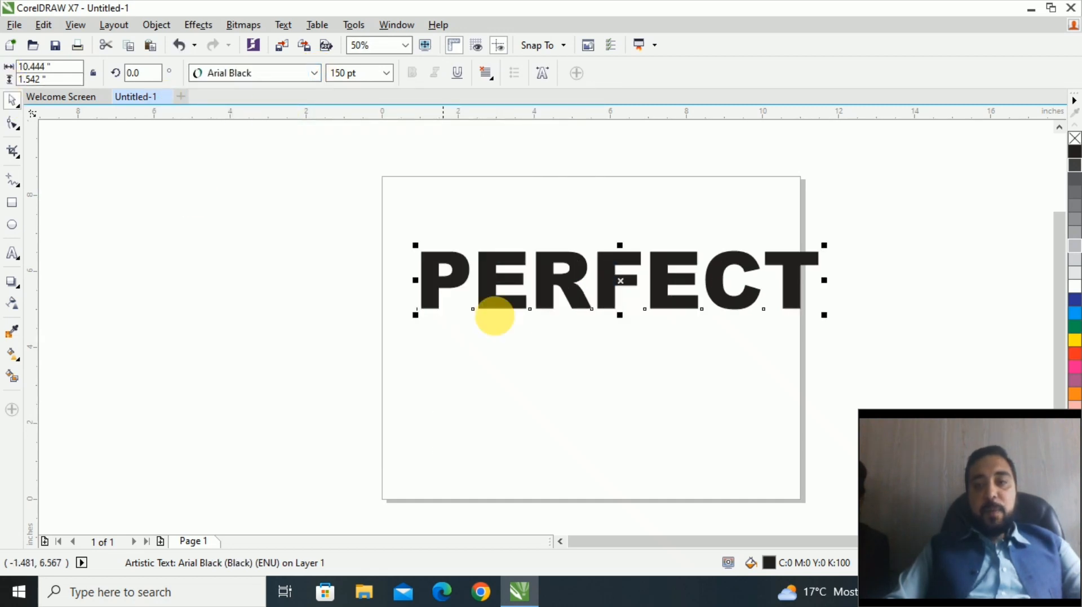
drag(604, 285, 579, 316)
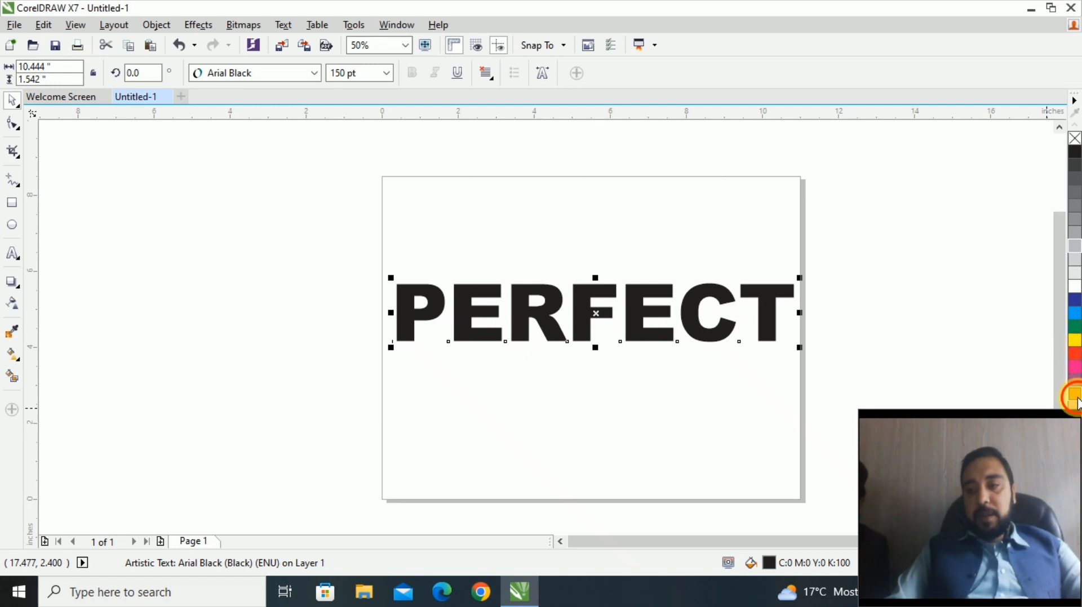
Fill the text with orange and cast a drop shadow downward so it falls just below the letters.
click(1072, 359)
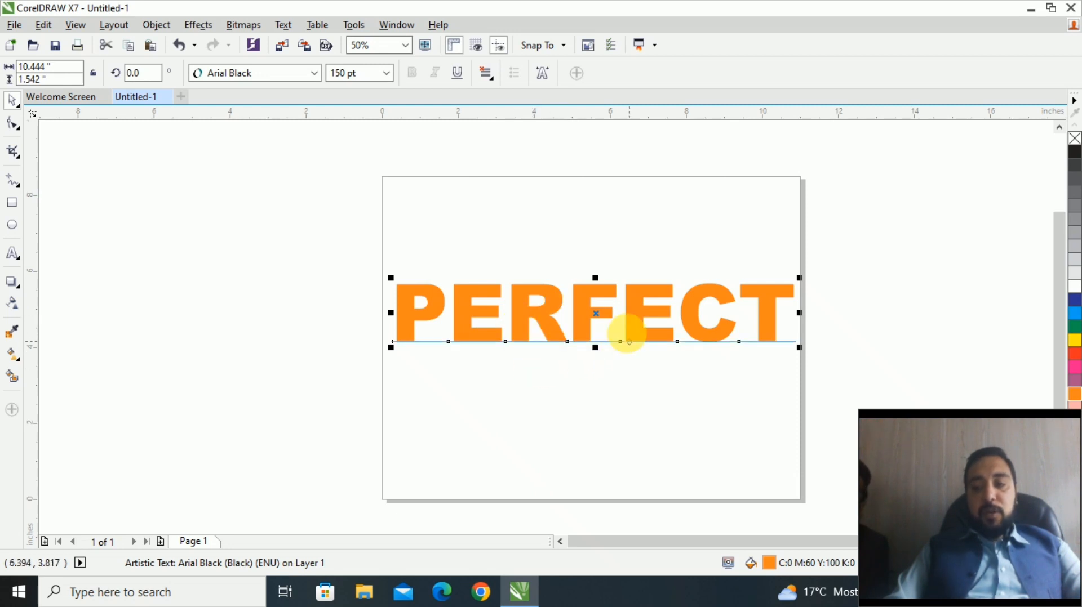
click(13, 284)
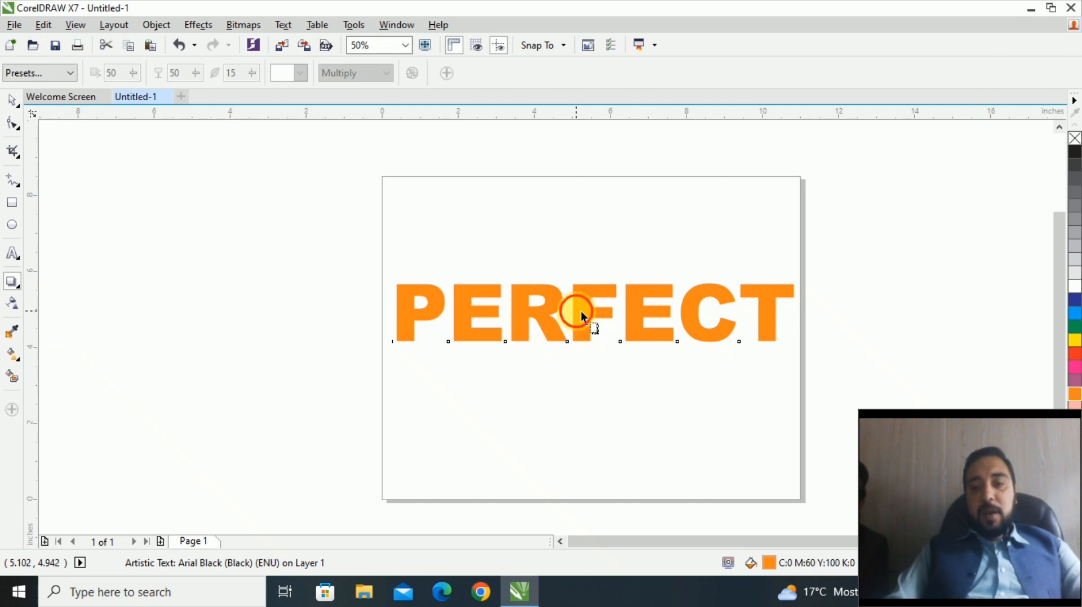
drag(580, 311, 594, 433)
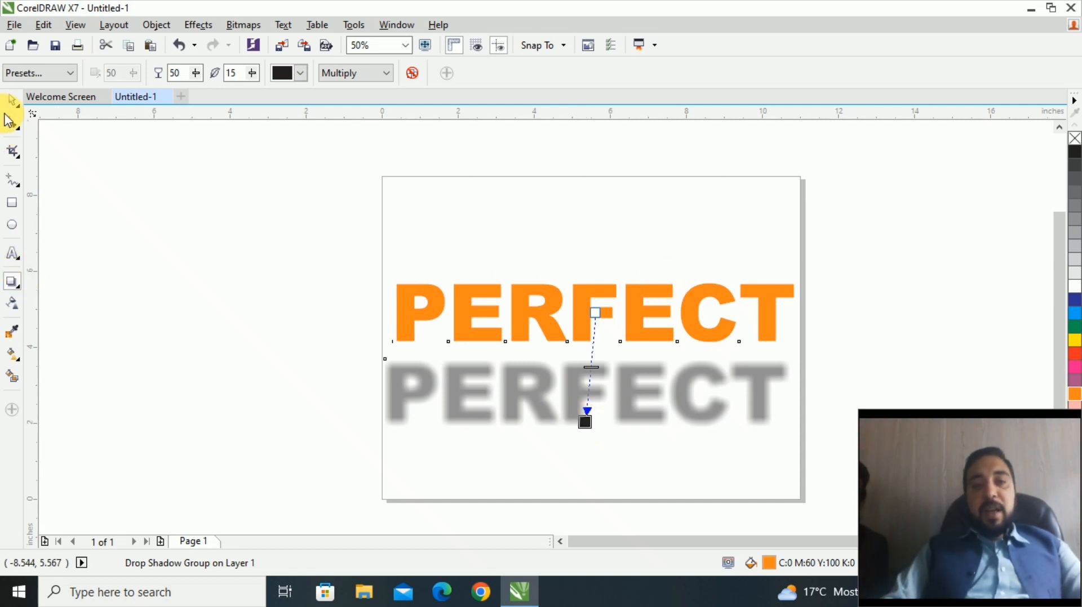
Break the drop shadow group apart and move the separated shadow up to overlap the lower half of the text.
click(12, 103)
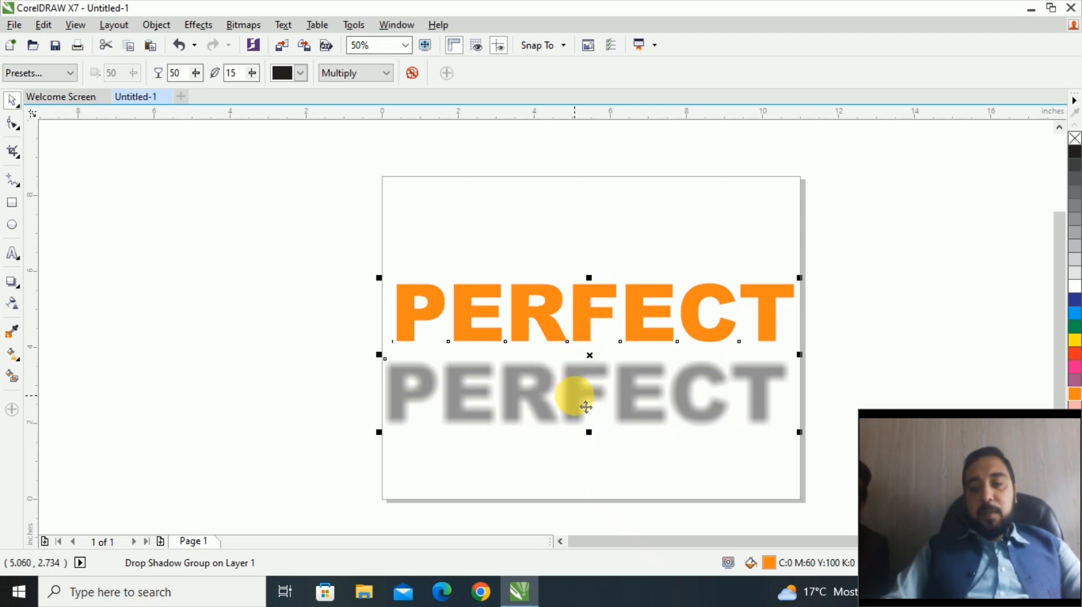
right_click(586, 407)
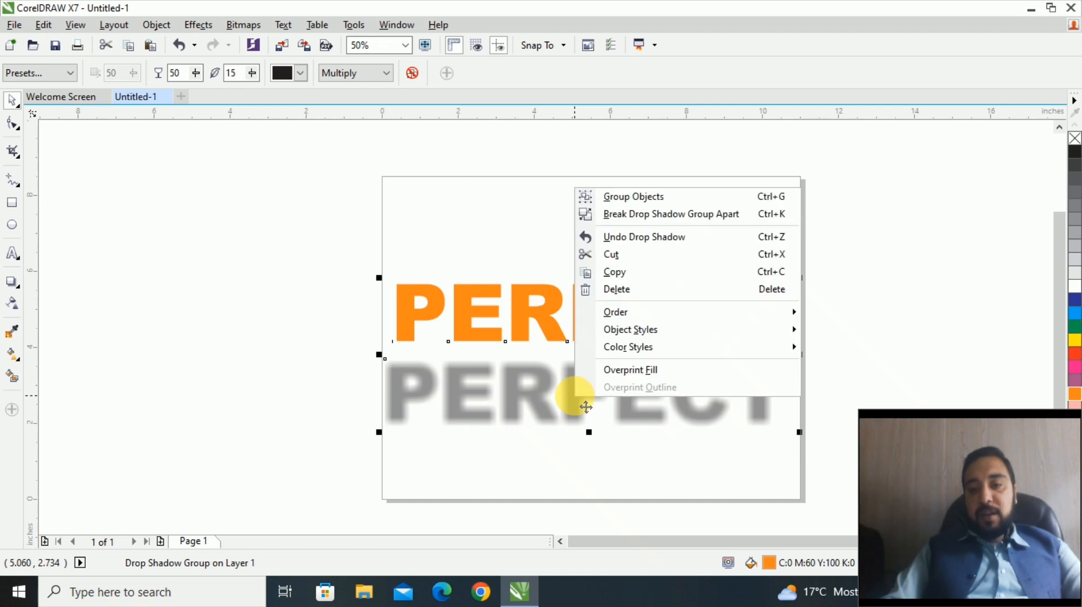
click(665, 215)
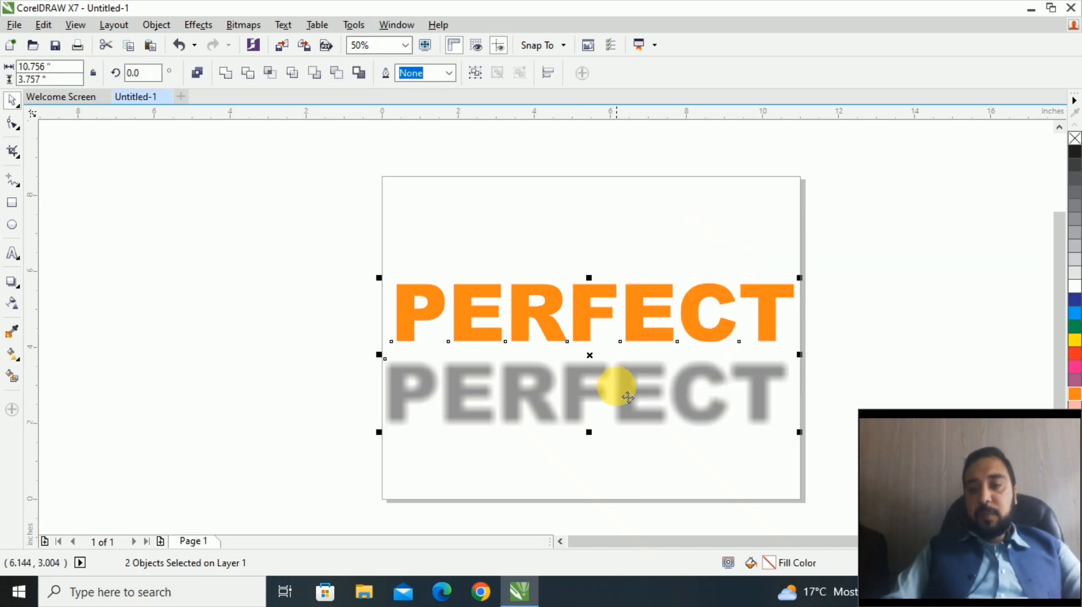
drag(624, 388, 657, 369)
scroll(657, 347, up, 2)
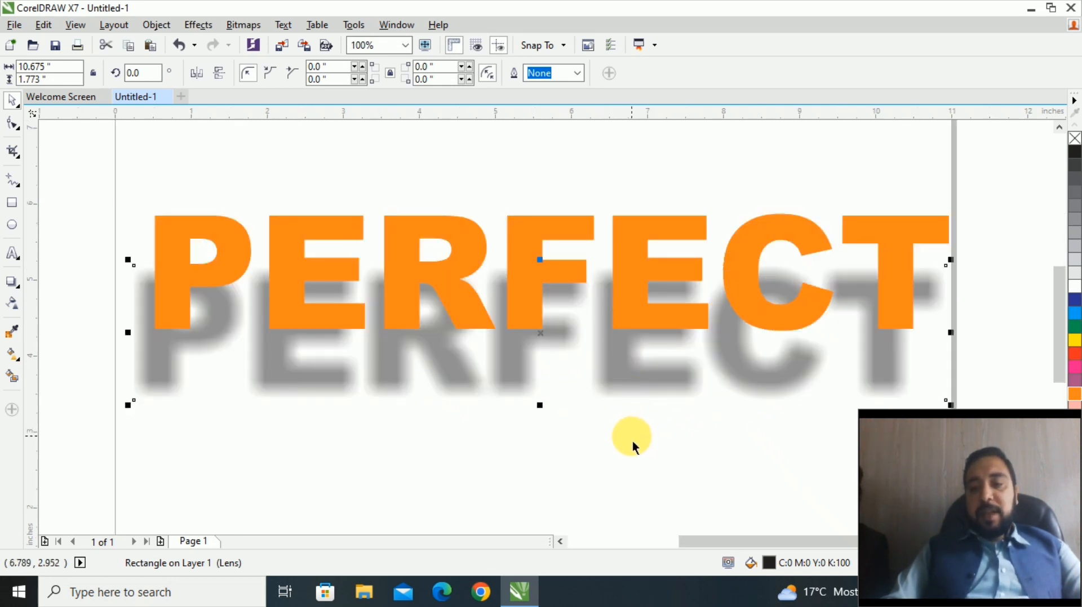
Bring the separated shadow to the front of the page, above the orange text.
click(625, 409)
click(626, 370)
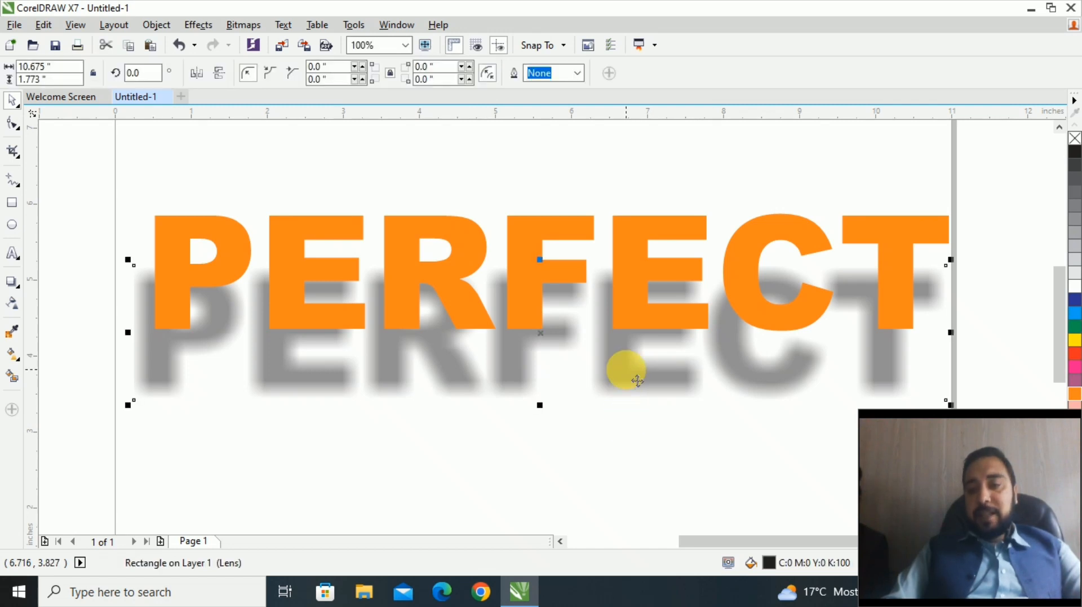
right_click(627, 371)
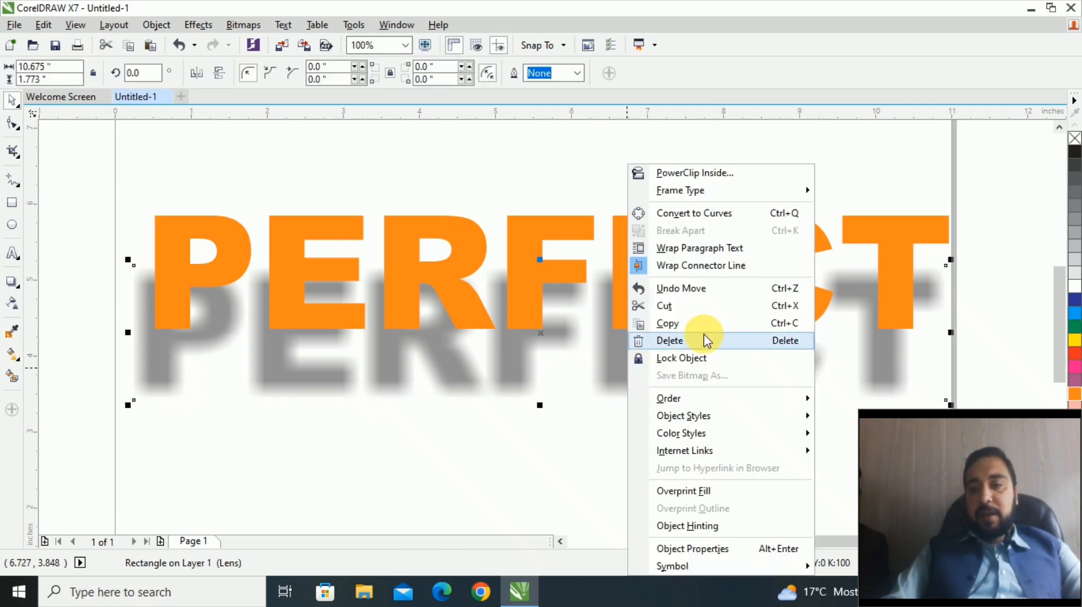
mouse_move(705, 399)
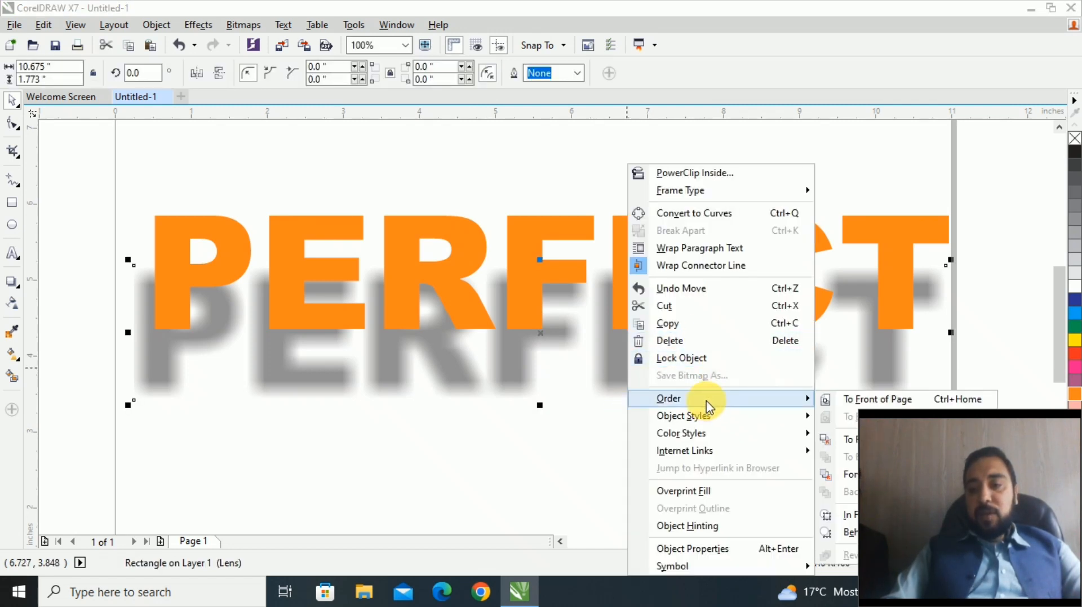
click(863, 401)
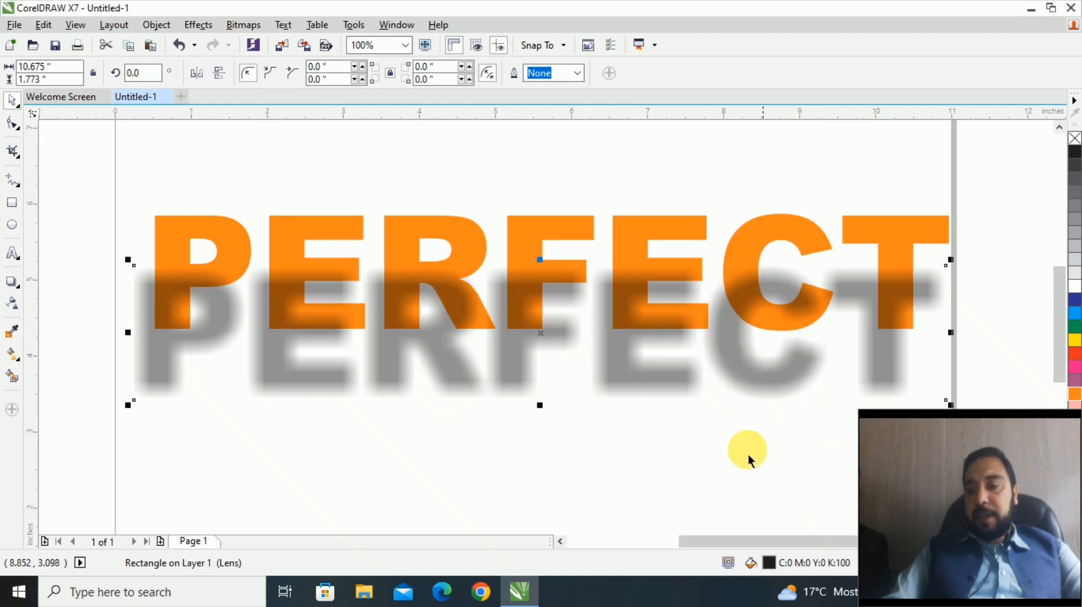
click(411, 429)
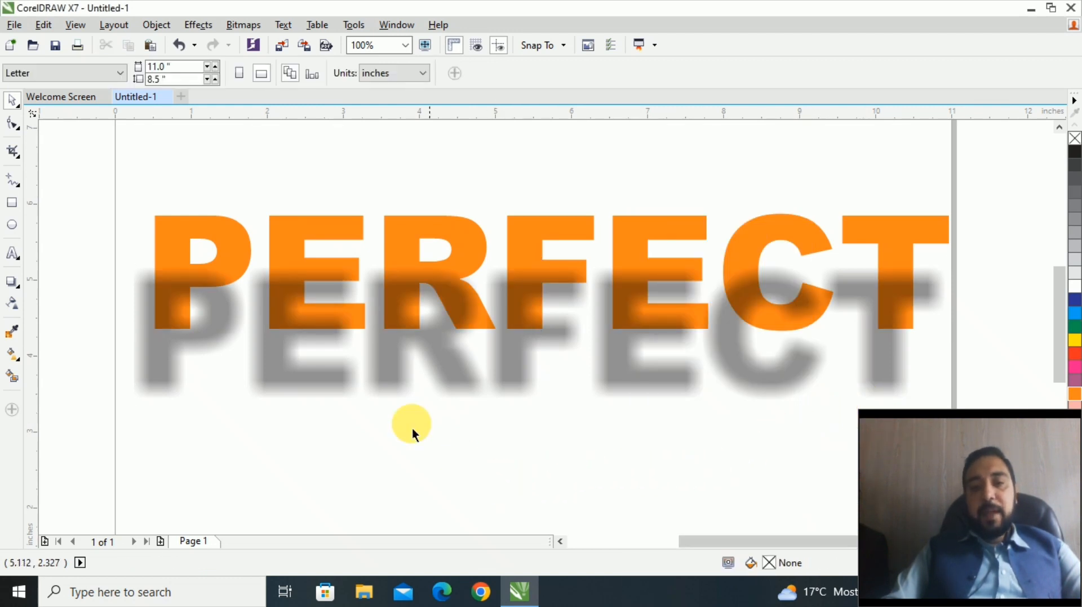
Convert the orange text to curves and move the shadow up over the letters.
click(294, 245)
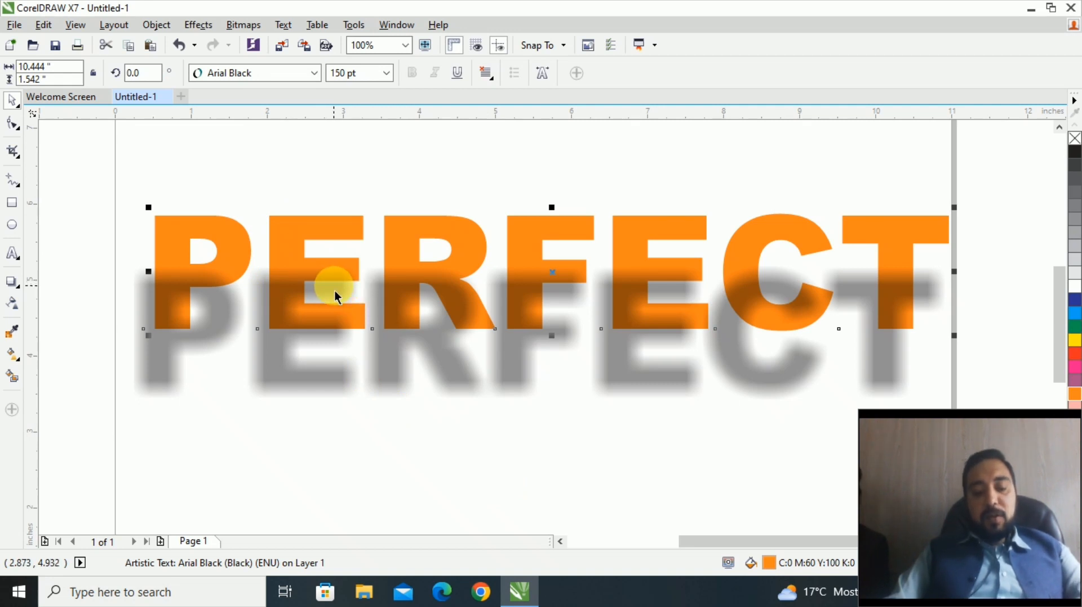
key(ctrl+q)
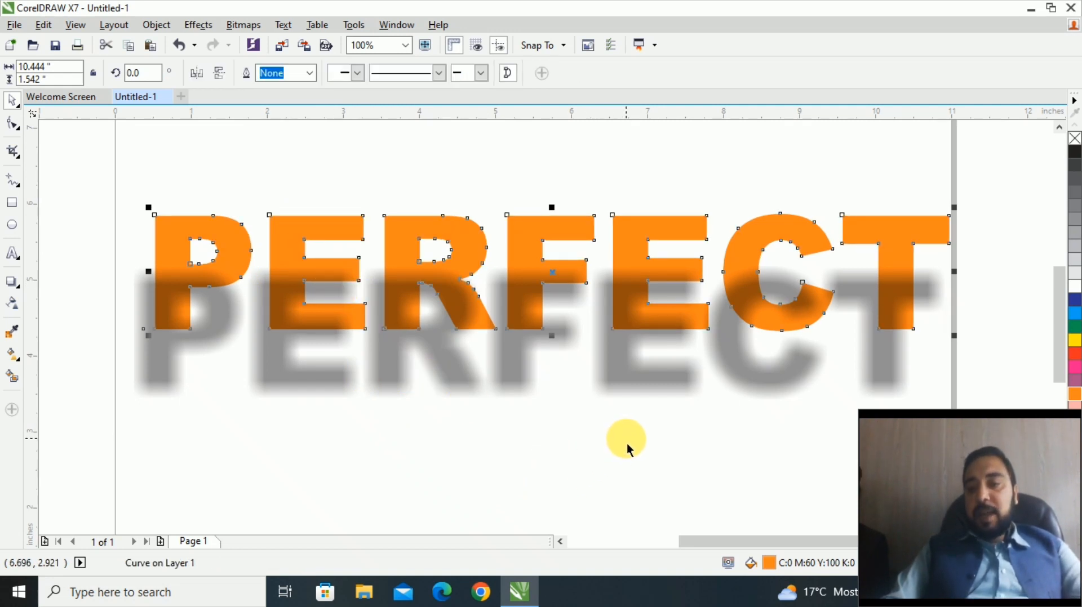
click(626, 409)
click(621, 367)
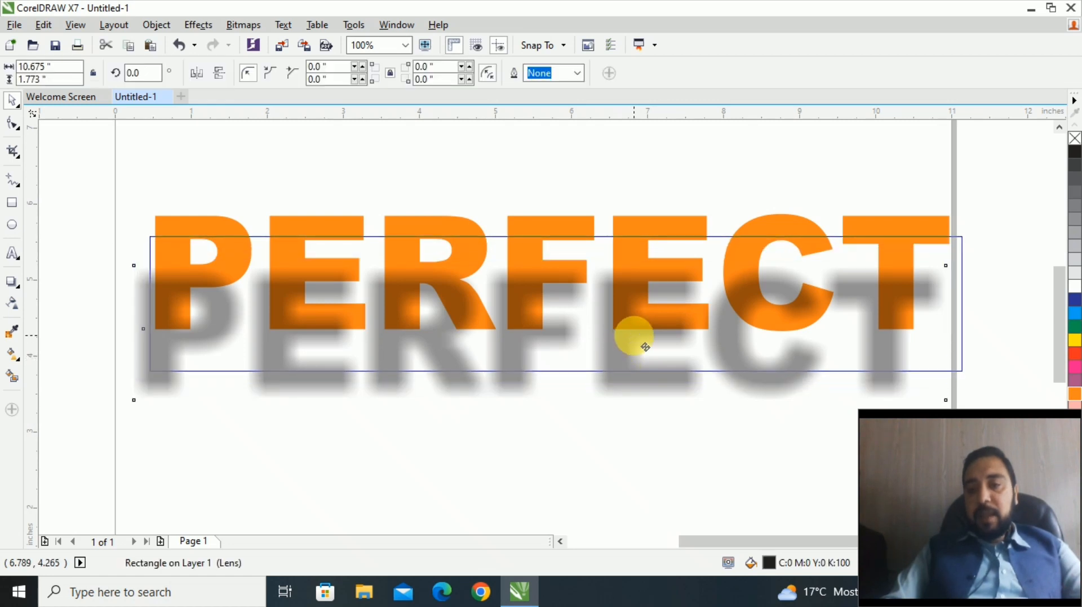
mouse_move(645, 348)
mouse_down()
mouse_move(654, 344)
mouse_move(644, 338)
mouse_up()
Try to PowerClip the shadow inside the orange letters while it covers them.
right_click(645, 322)
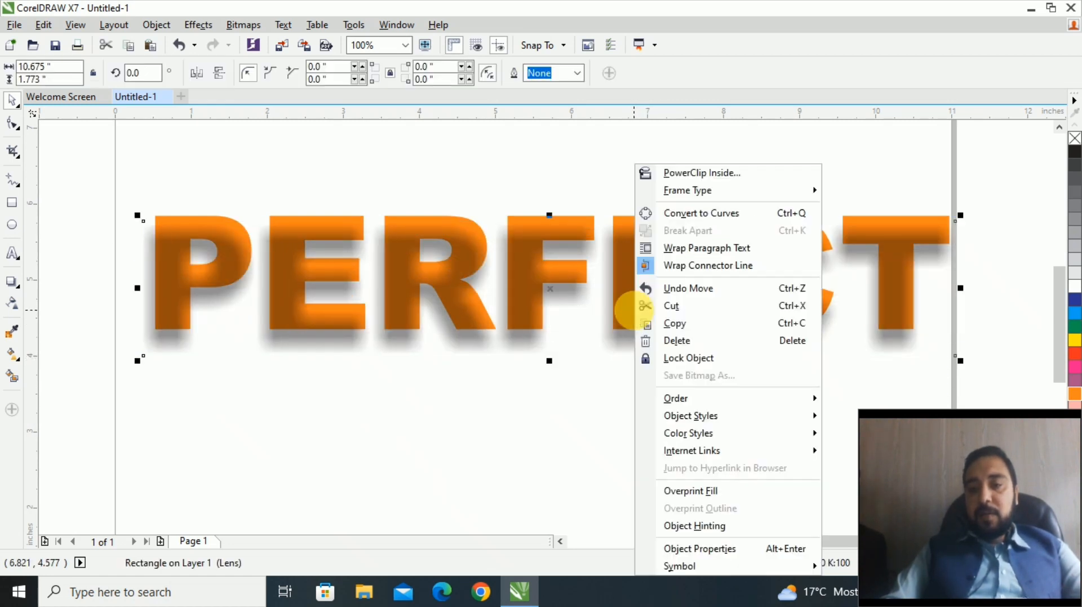
click(732, 179)
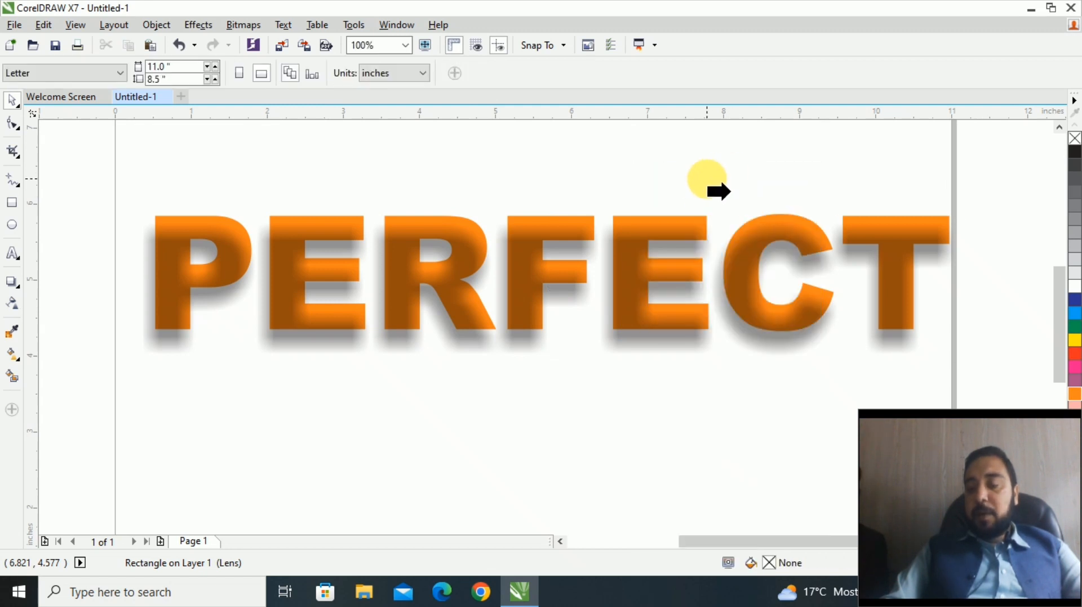
click(708, 224)
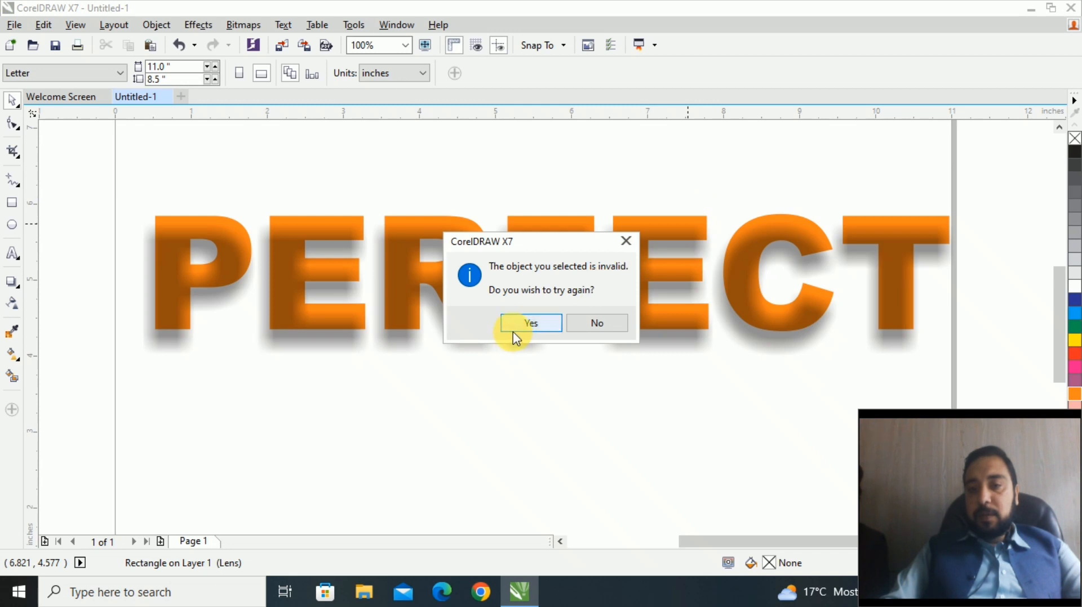
click(536, 323)
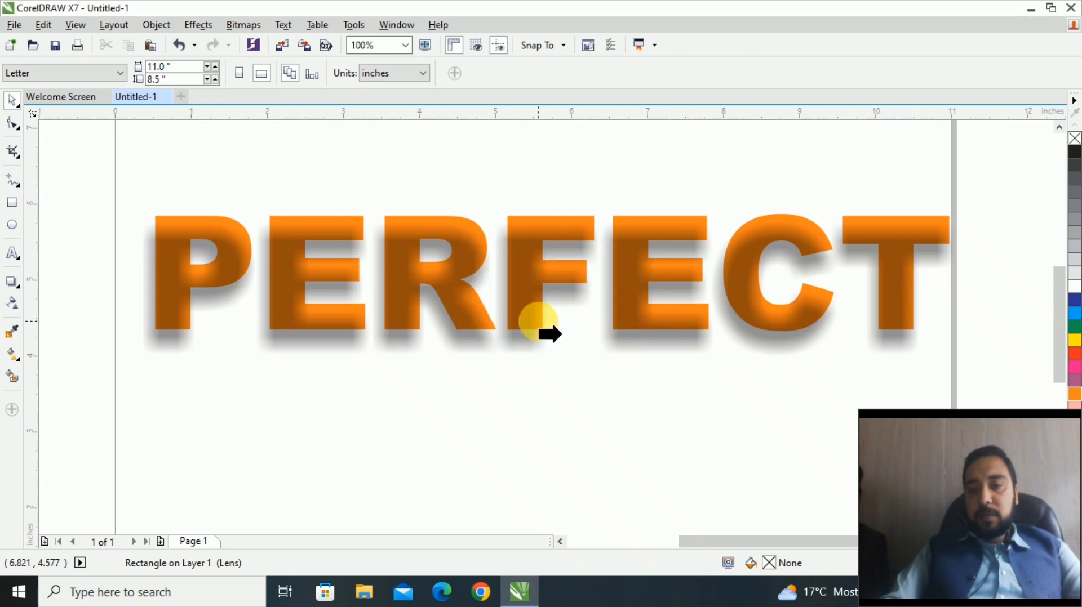
click(587, 224)
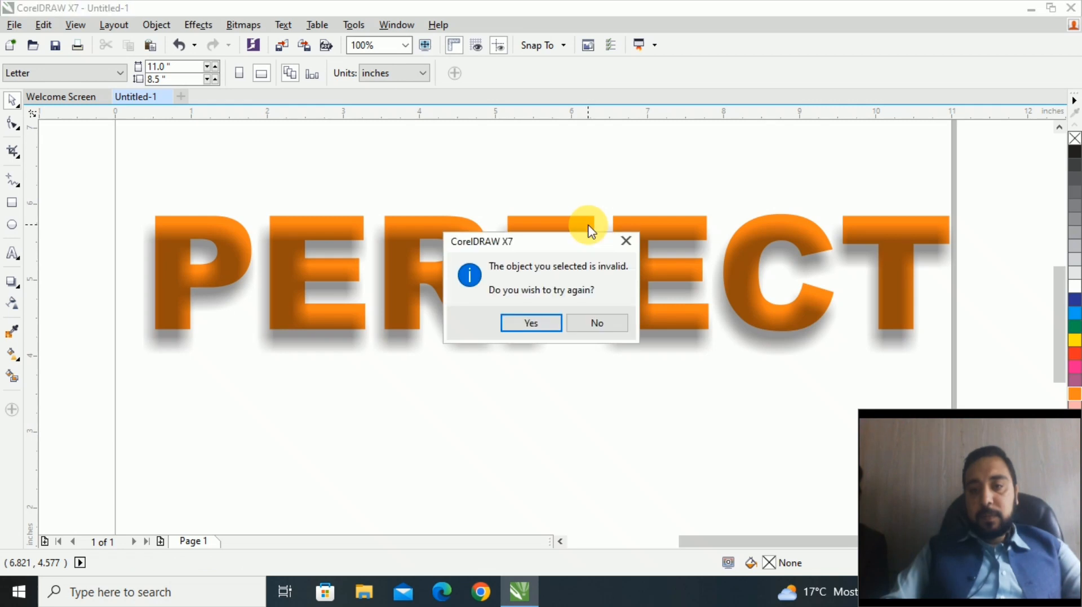
click(549, 325)
click(551, 337)
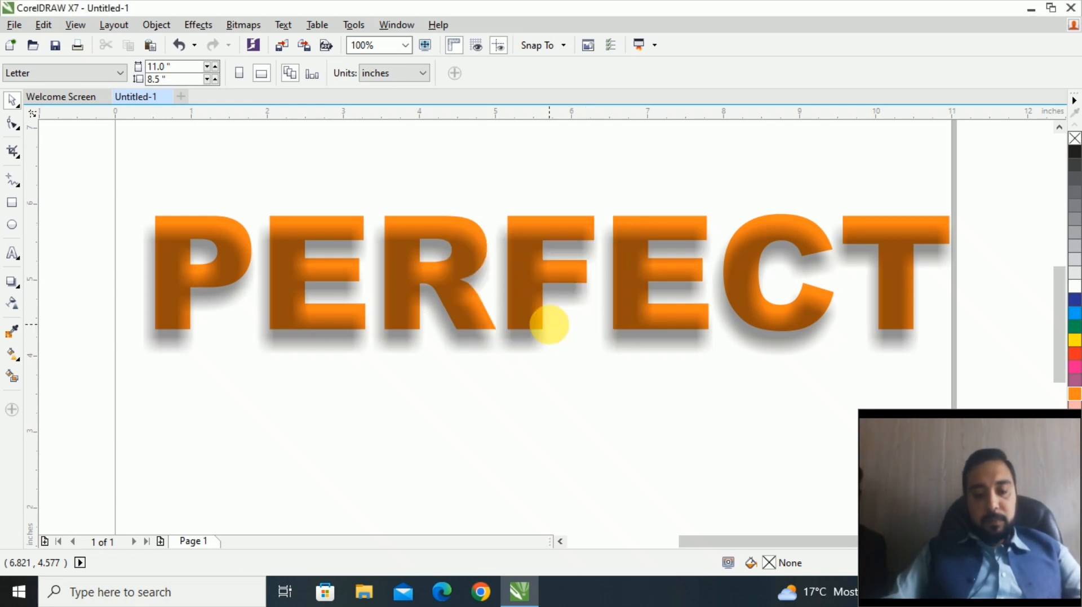
Move the shadow down to overlap only the lower part of the letters and PowerClip it inside the orange text.
drag(553, 352, 537, 377)
click(549, 387)
right_click(541, 378)
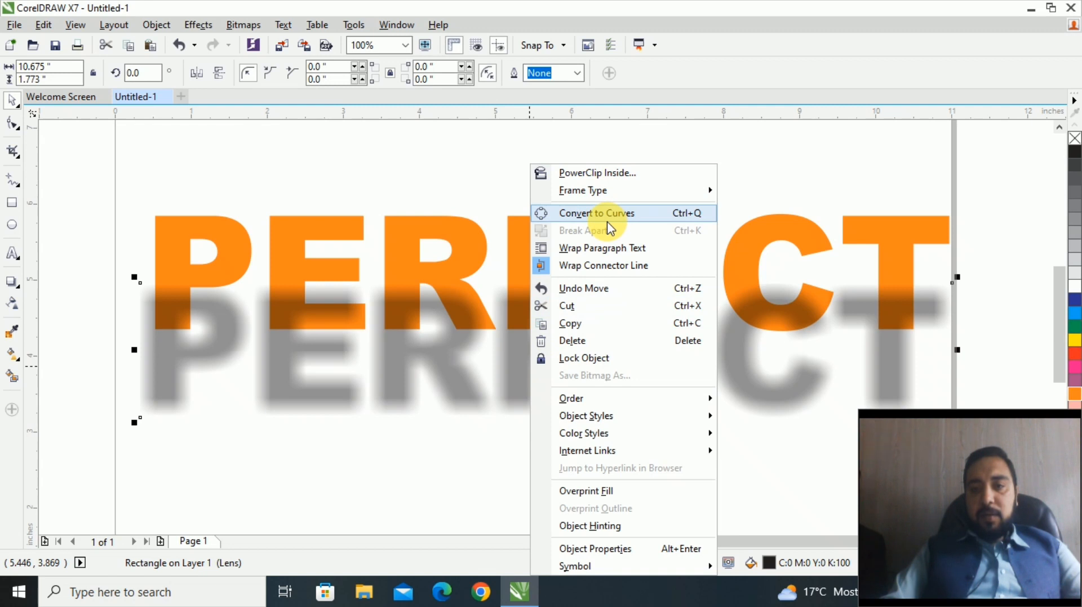
click(620, 173)
click(542, 287)
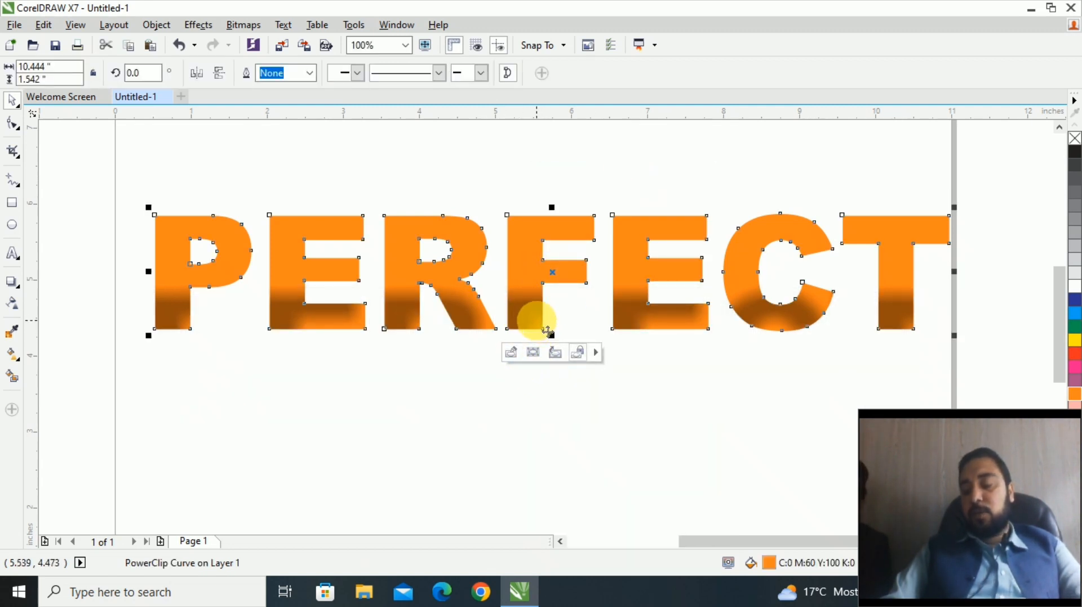
Edit the PowerClip contents and move the shadow up until it is centred on the letter outlines.
click(510, 353)
click(516, 363)
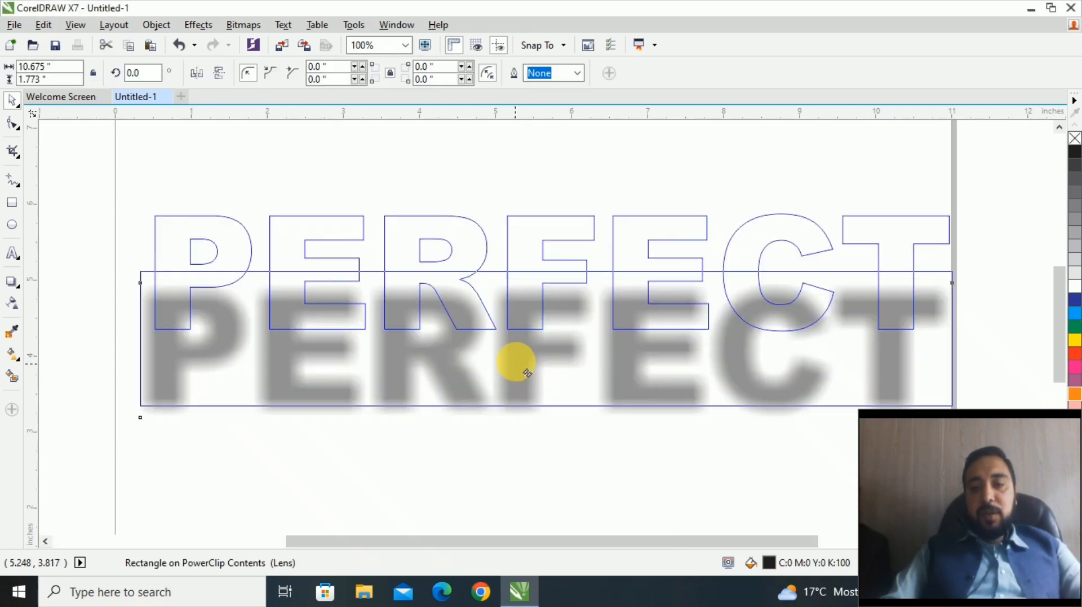
mouse_move(527, 373)
mouse_down()
mouse_move(547, 317)
mouse_move(536, 317)
mouse_up()
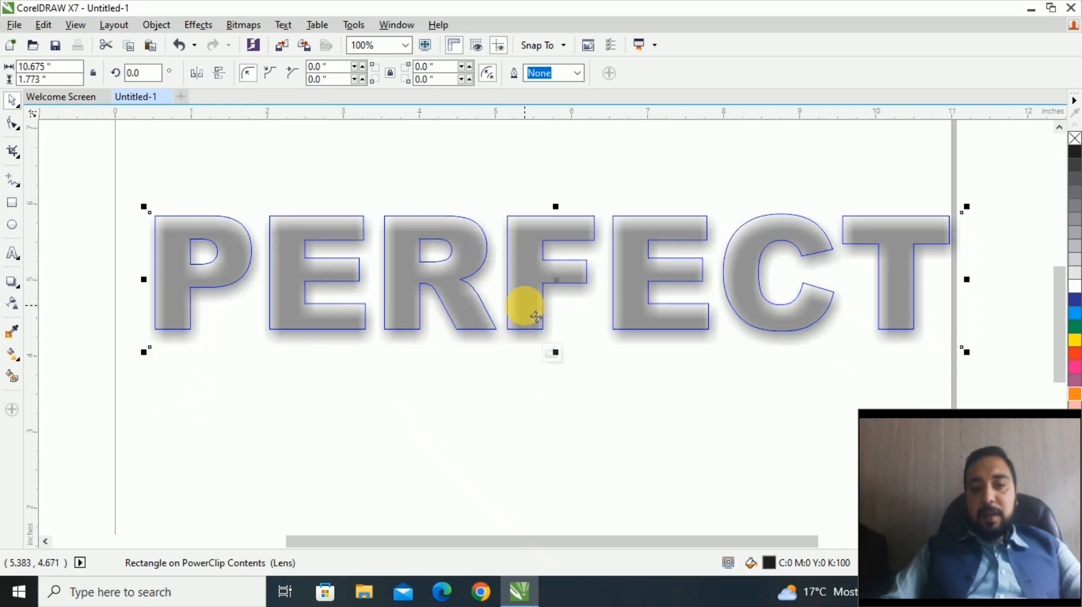
key(Up)
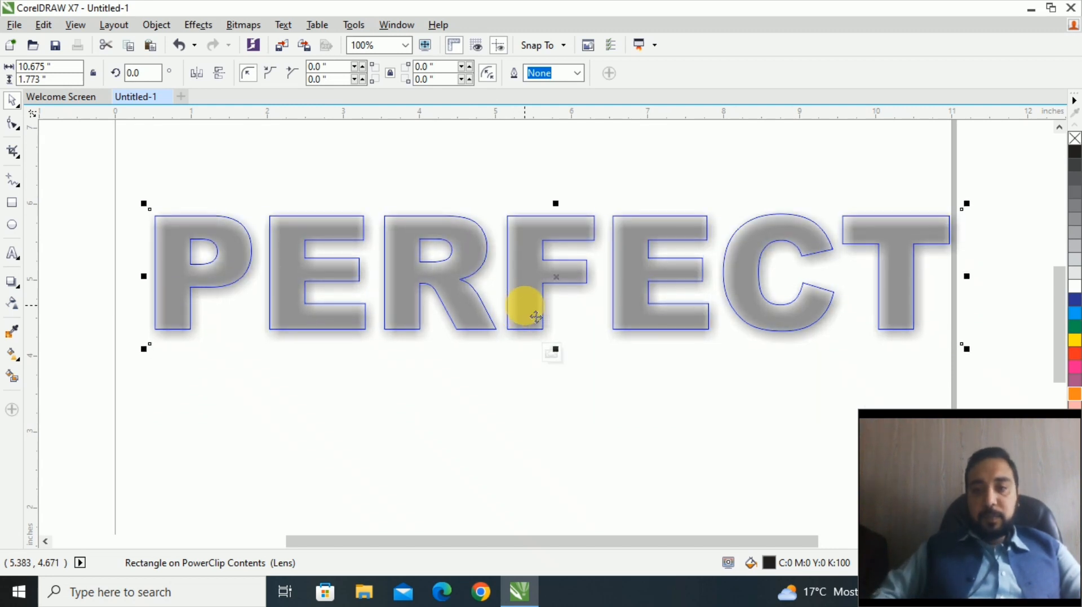
key(Up)
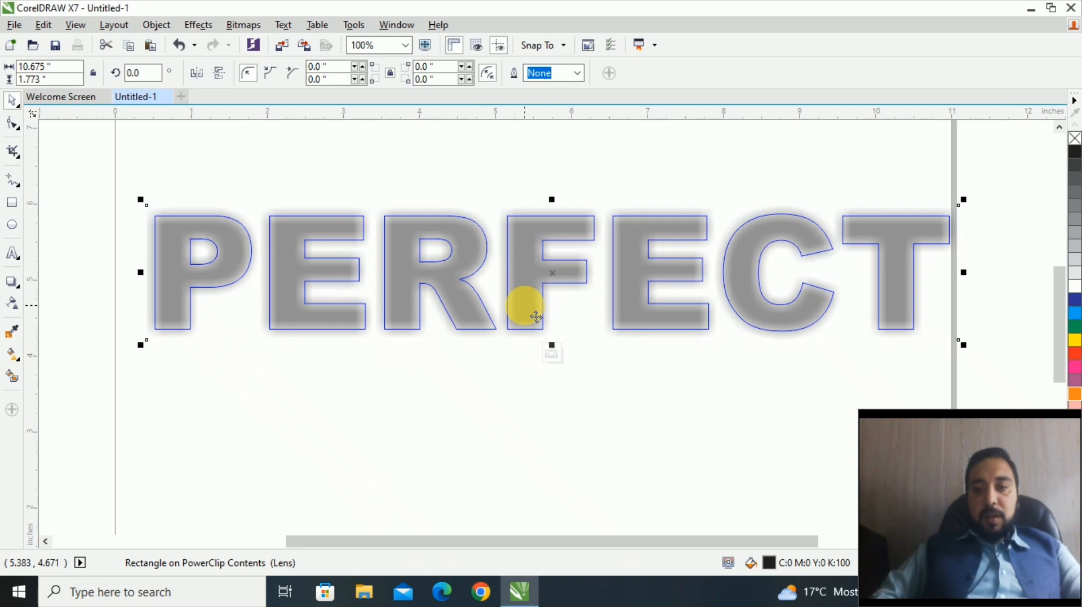
Finish editing the PowerClip contents and change the orange lettering's fill to yellow (C:0 M:0 Y:100 K:0).
click(555, 354)
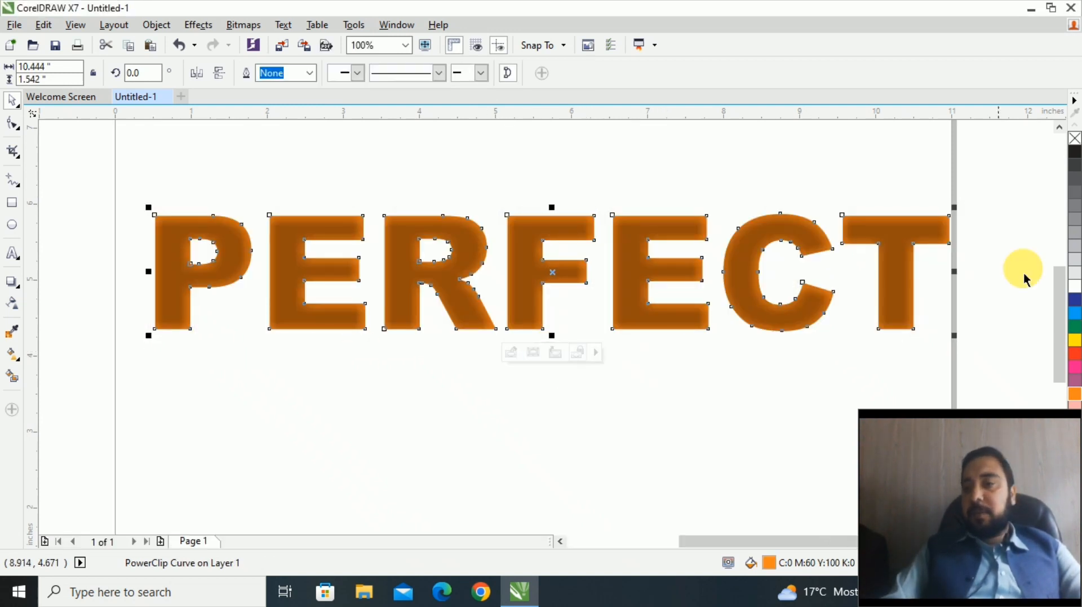
click(1074, 340)
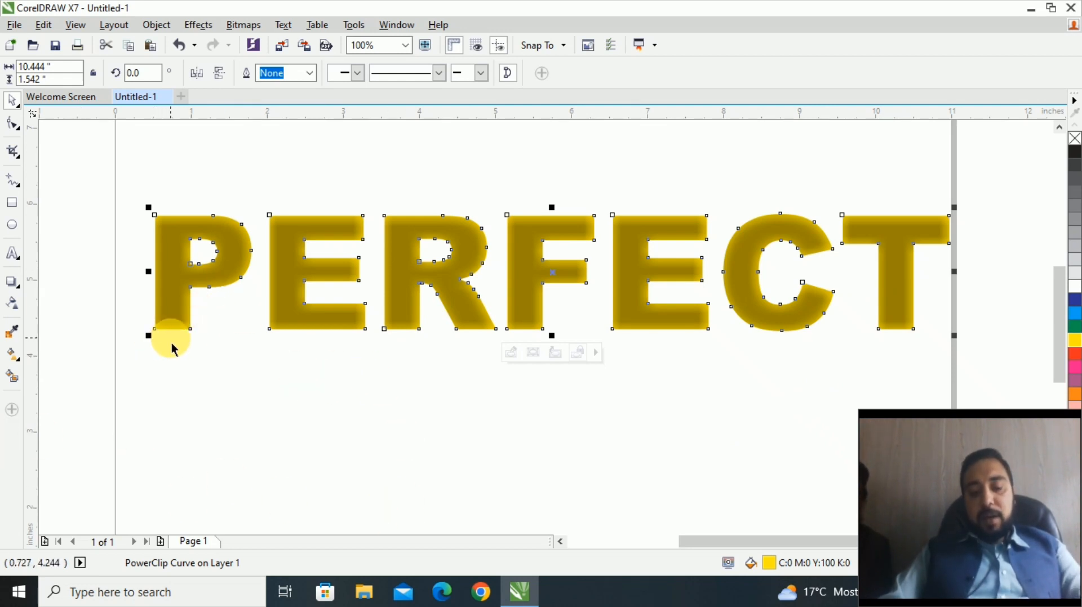
Paste the black "PERFECT" text and align its centre horizontally and vertically with the yellow lettering.
key(ctrl+v)
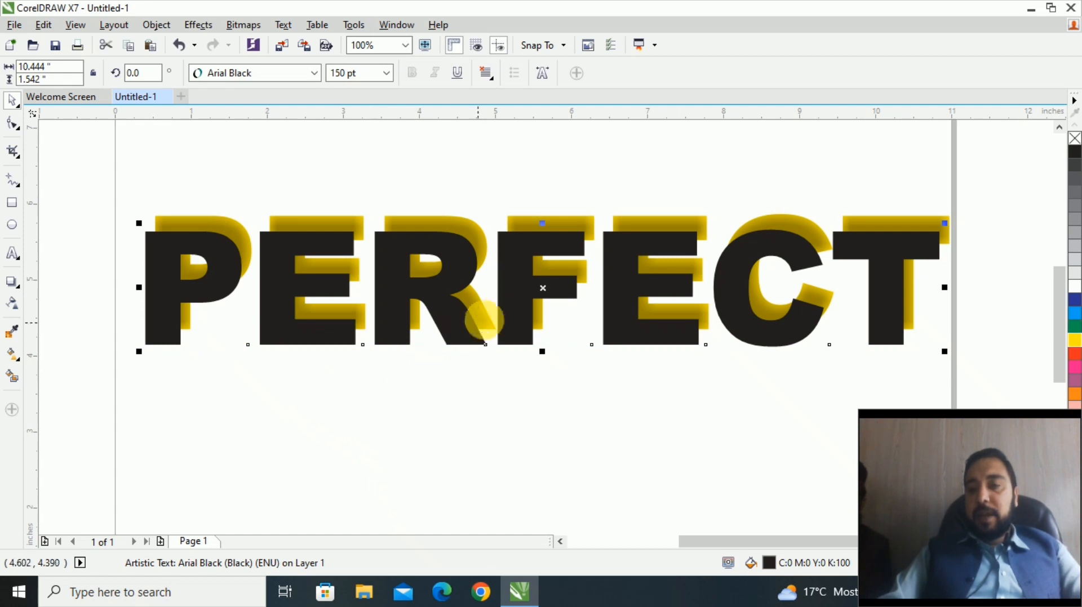
click(189, 398)
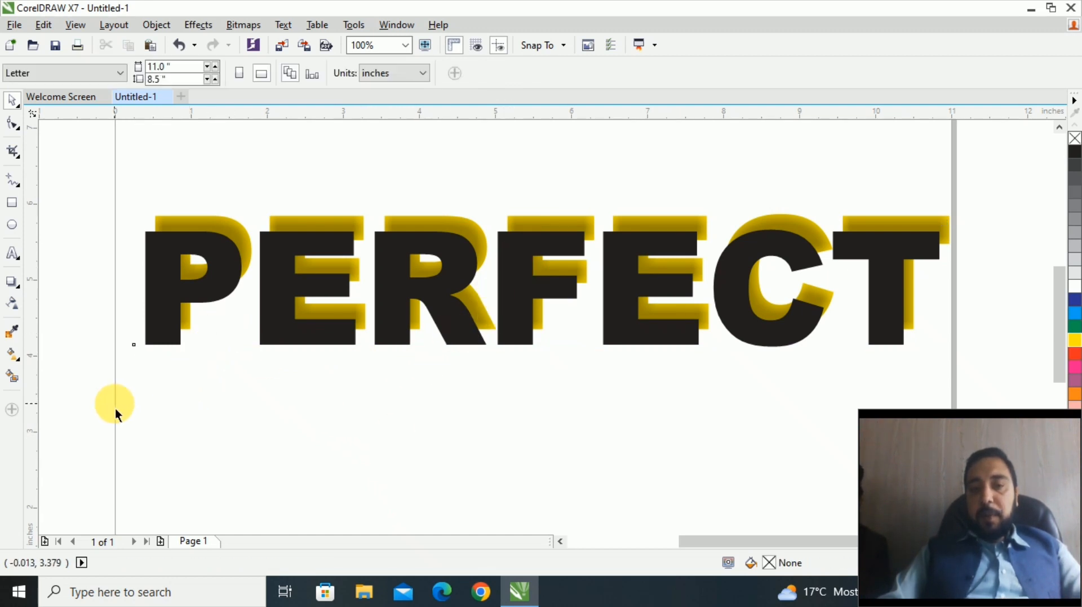
drag(199, 414, 978, 200)
key(c)
key(e)
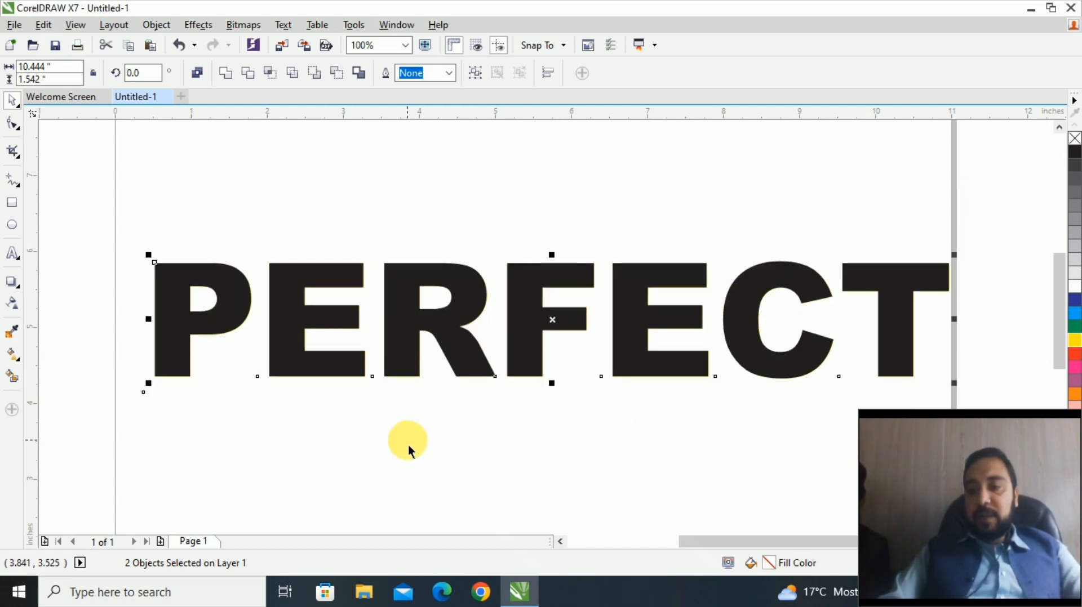
click(556, 451)
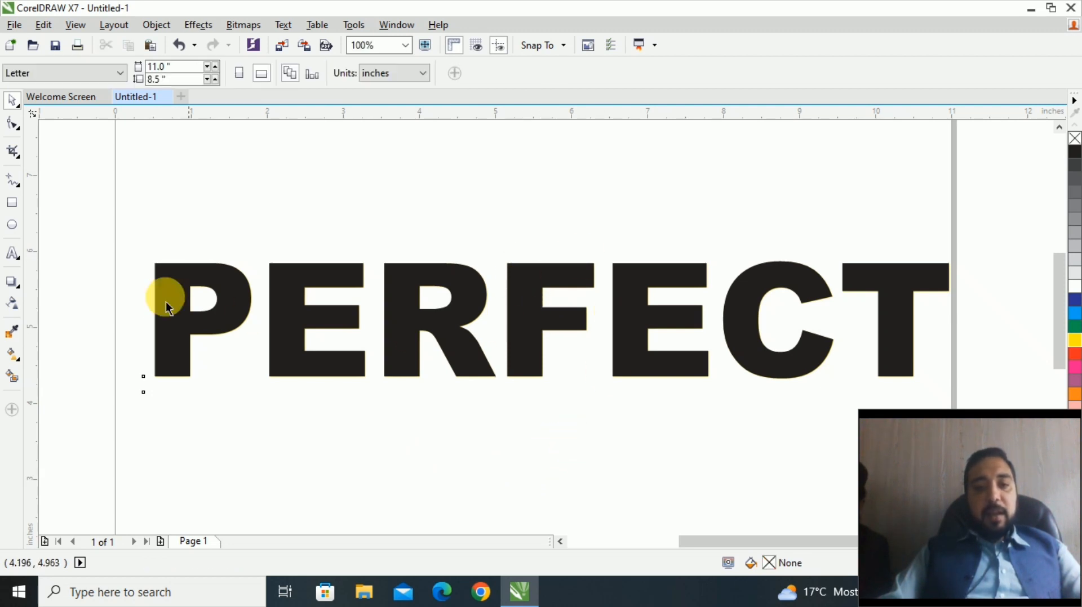
Draw a straight horizontal line about 11.77 inches long across the middle of the black text, extending past both ends.
click(13, 183)
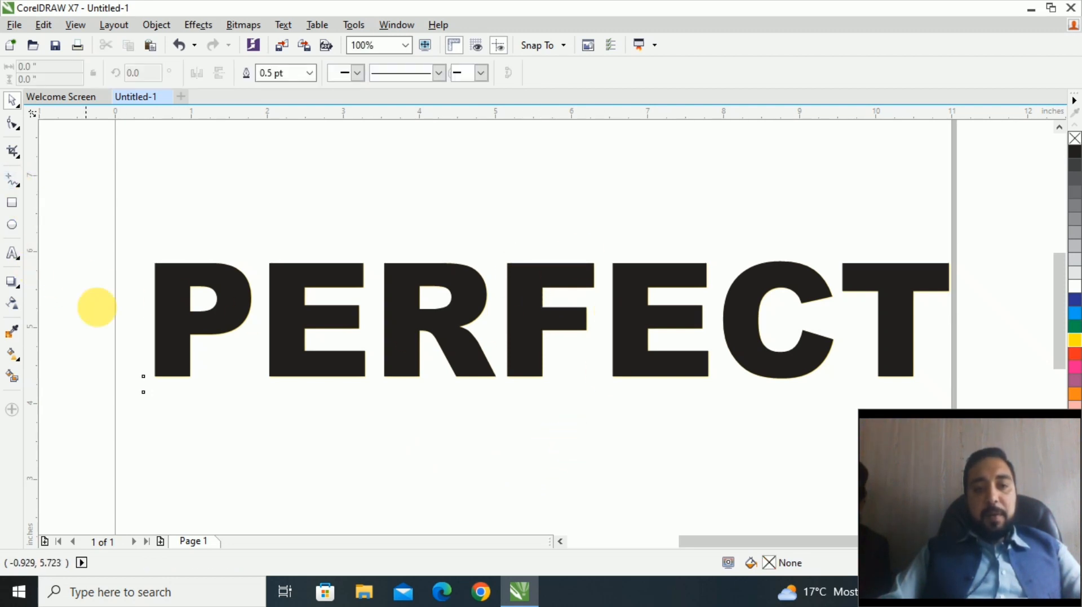
click(115, 312)
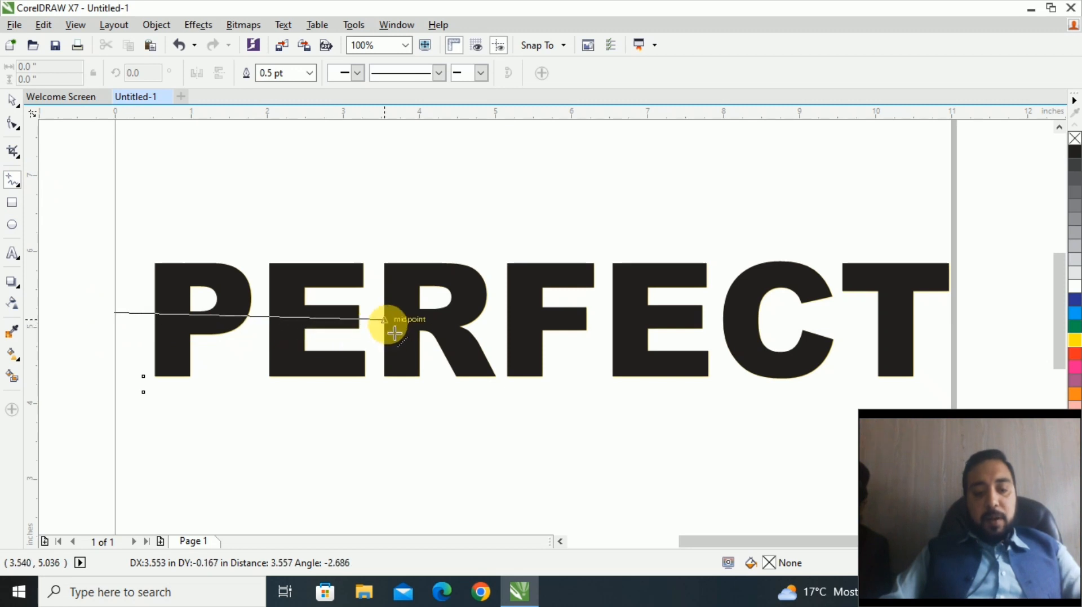
click(1016, 345)
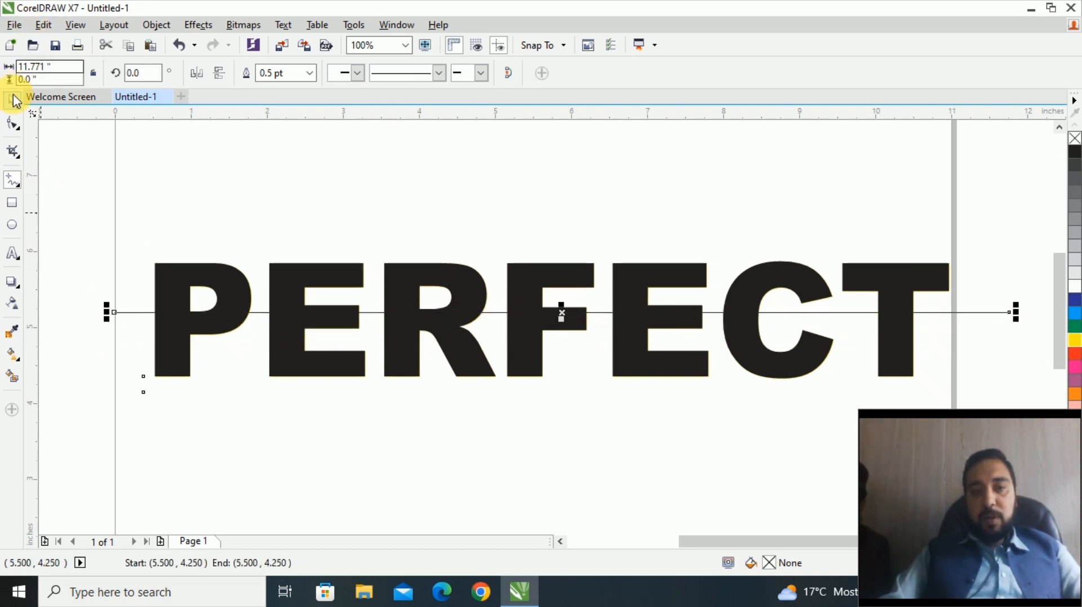
click(13, 106)
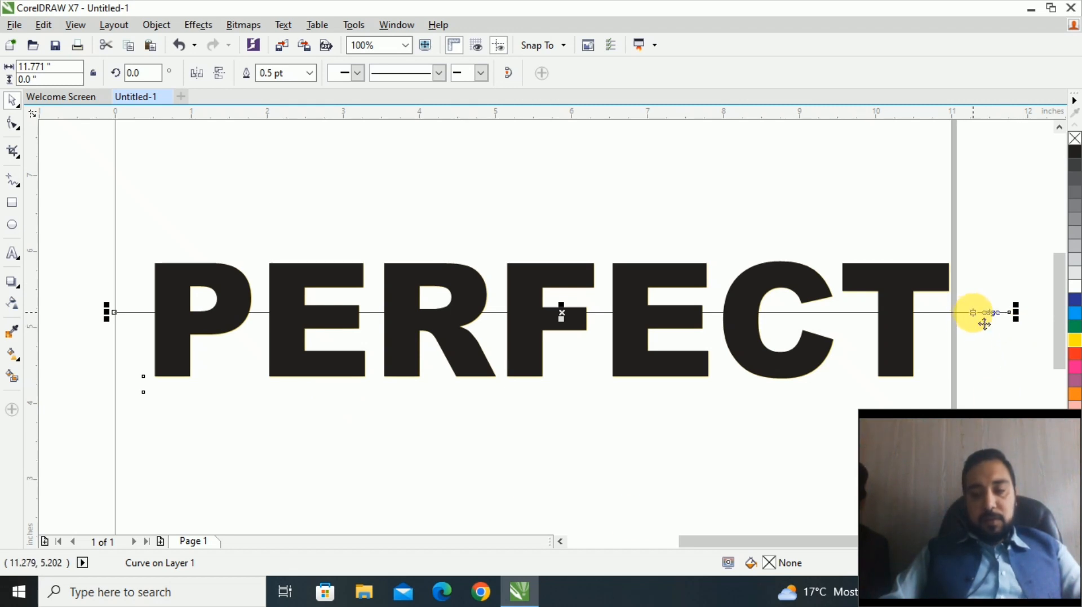
Cut the black text along the horizontal line using Back Minus Front.
shift+click(904, 277)
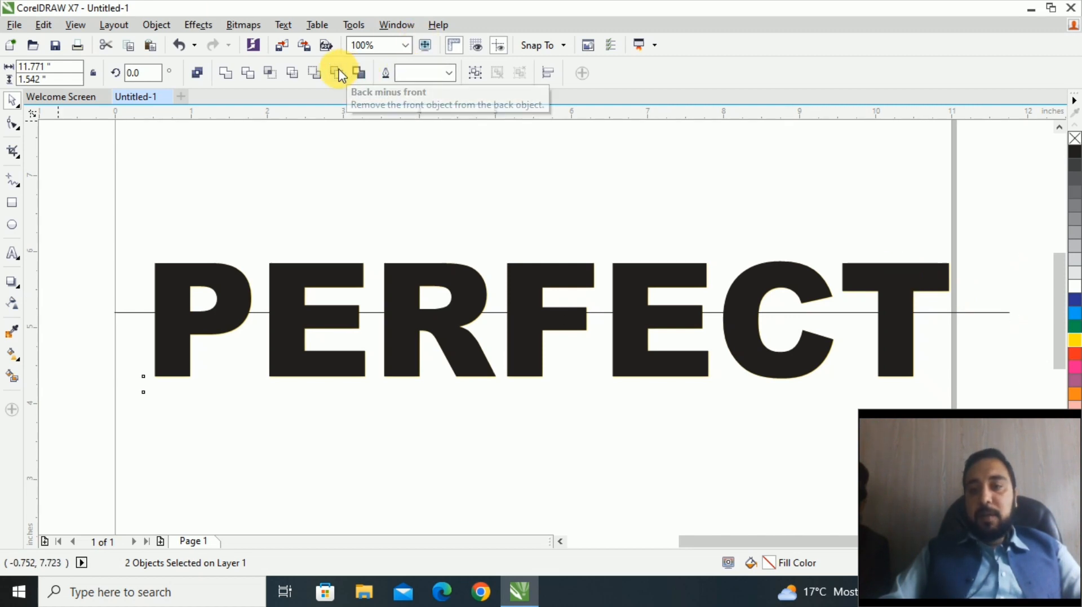
click(340, 76)
click(706, 241)
click(647, 286)
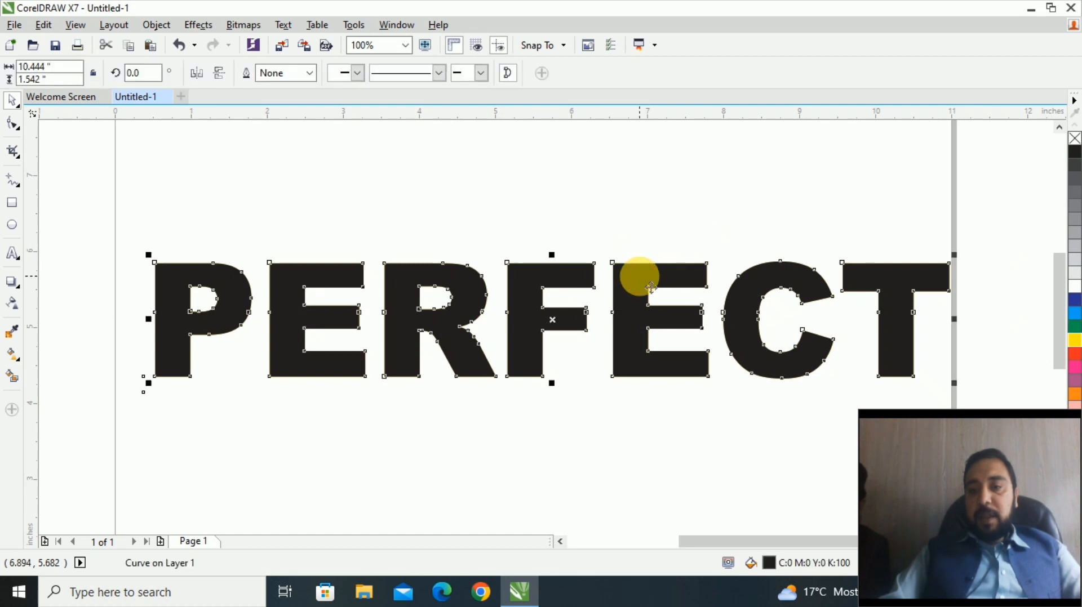
Break the cut black lettering apart into separate upper and lower letter pieces, then check individual pieces.
right_click(650, 287)
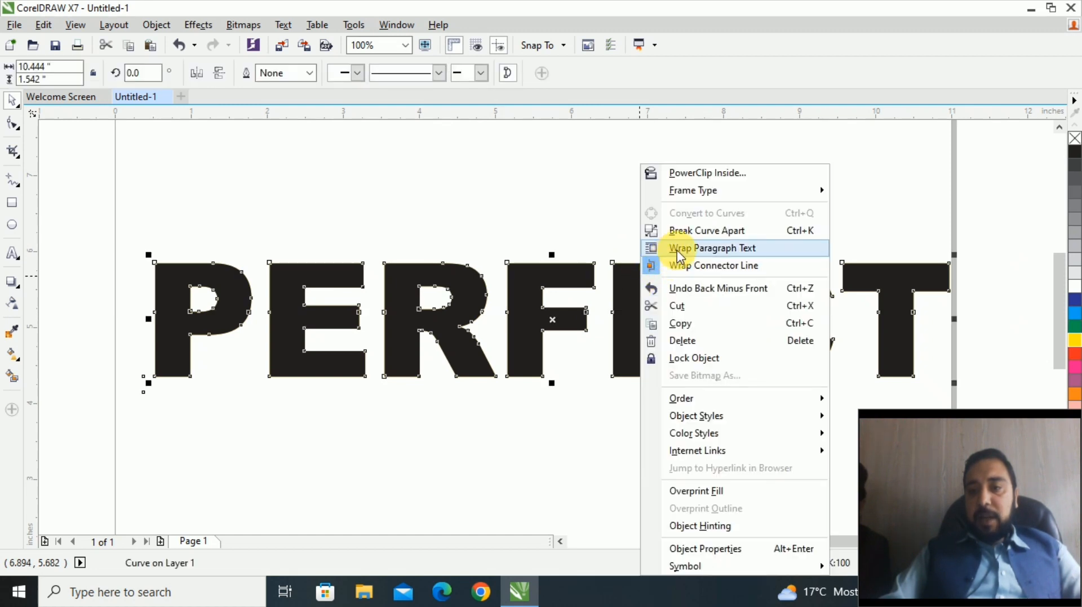
click(699, 230)
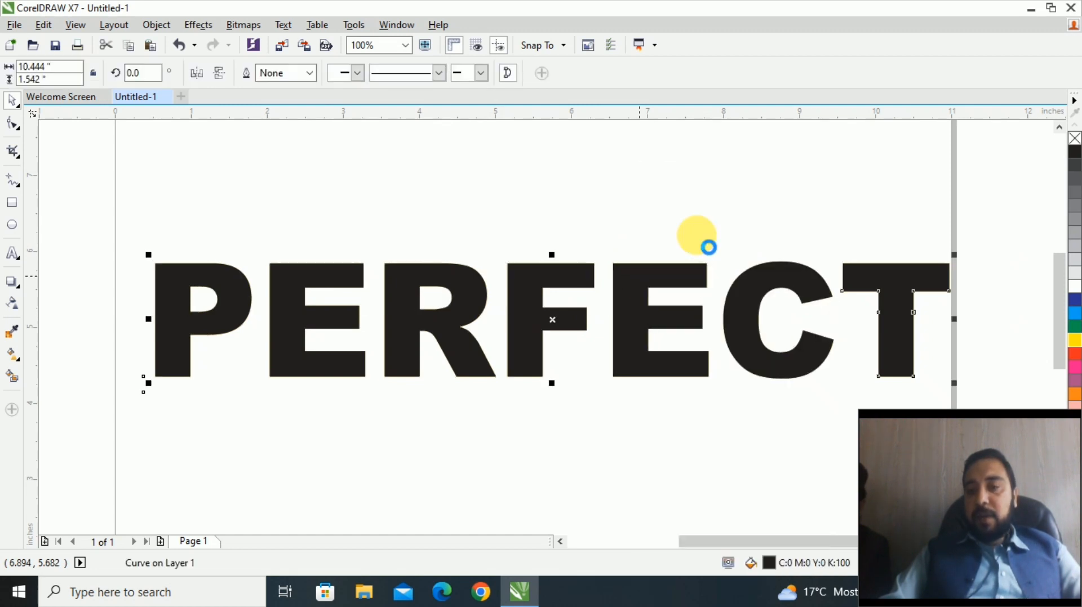
click(717, 228)
click(662, 279)
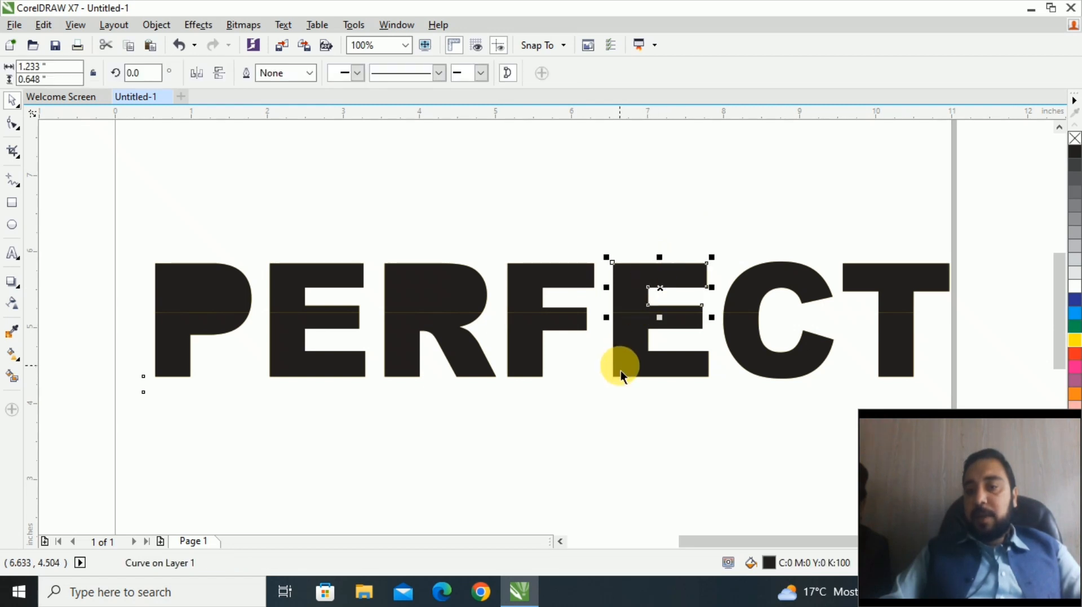
click(627, 354)
click(528, 354)
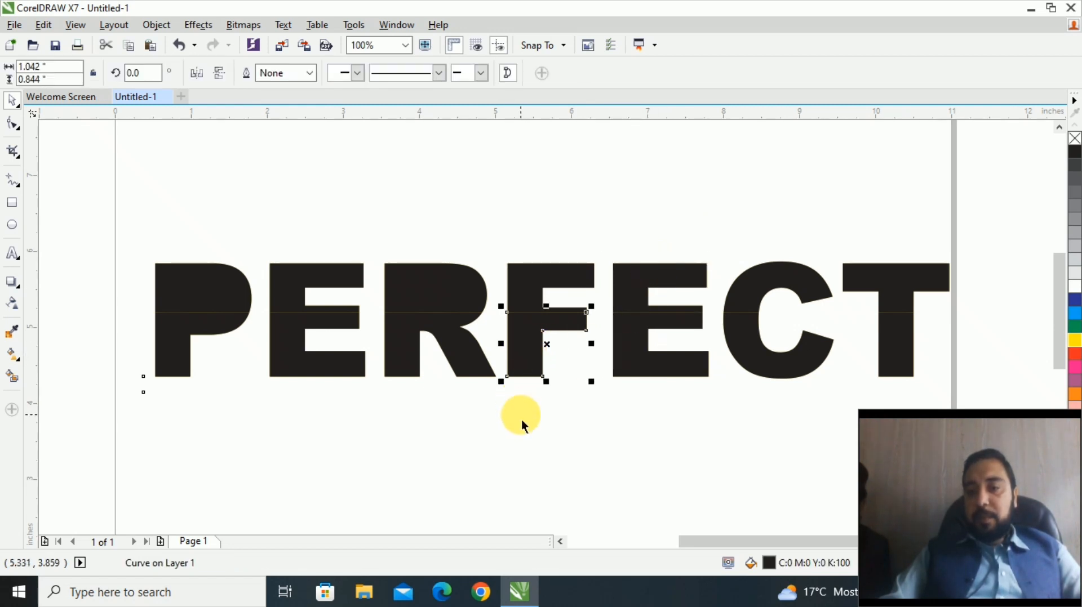
click(519, 418)
click(431, 297)
Restore the holes in the upper halves of P and R by subtracting their inner shapes with Front Minus Back.
scroll(178, 309, up, 2)
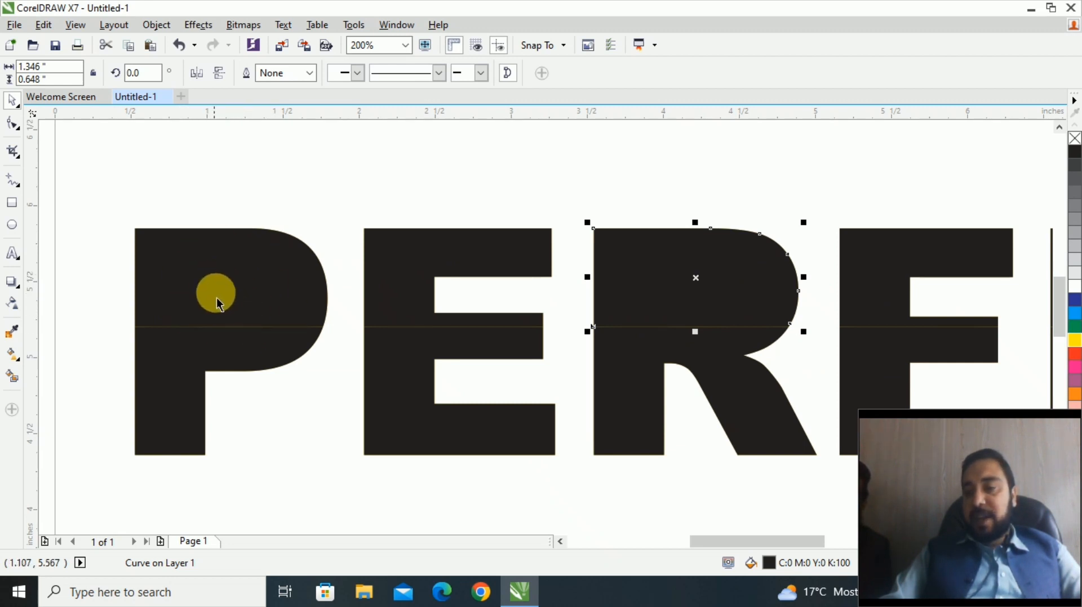
click(93, 196)
drag(93, 195, 346, 362)
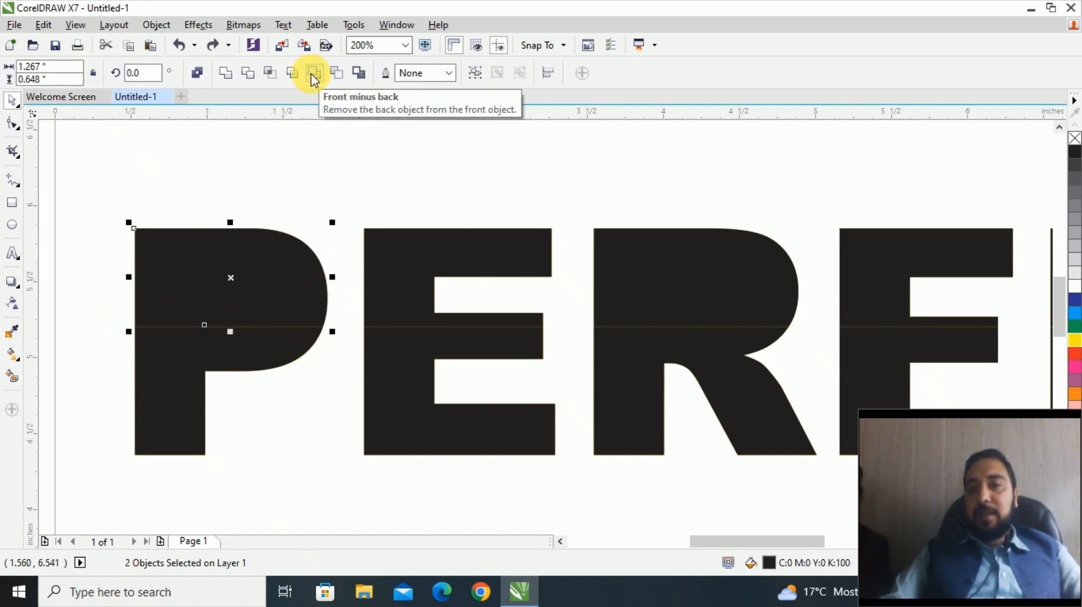
click(313, 73)
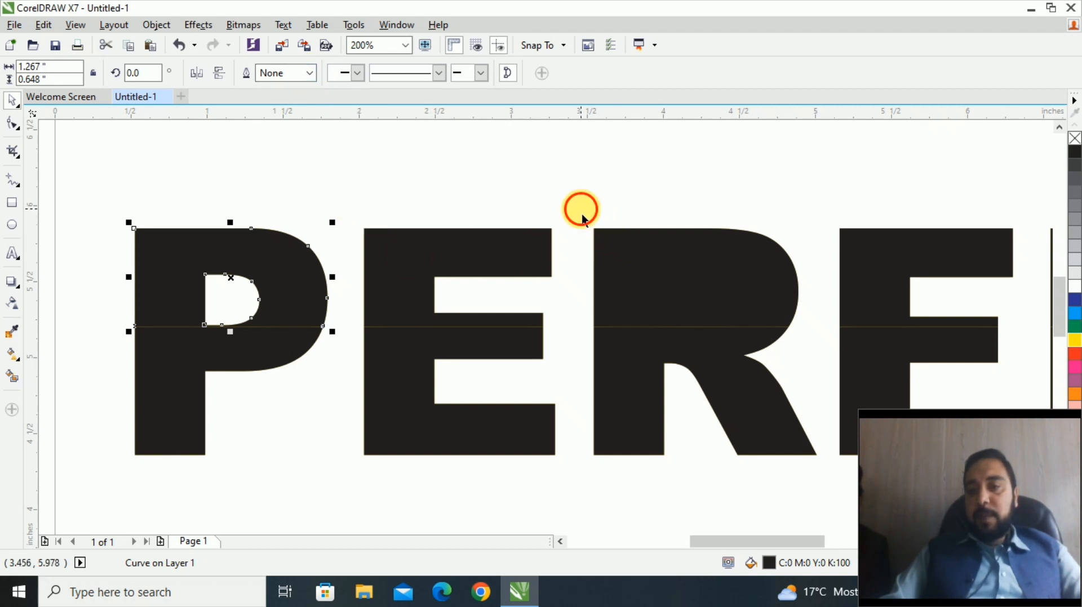
drag(581, 209, 802, 354)
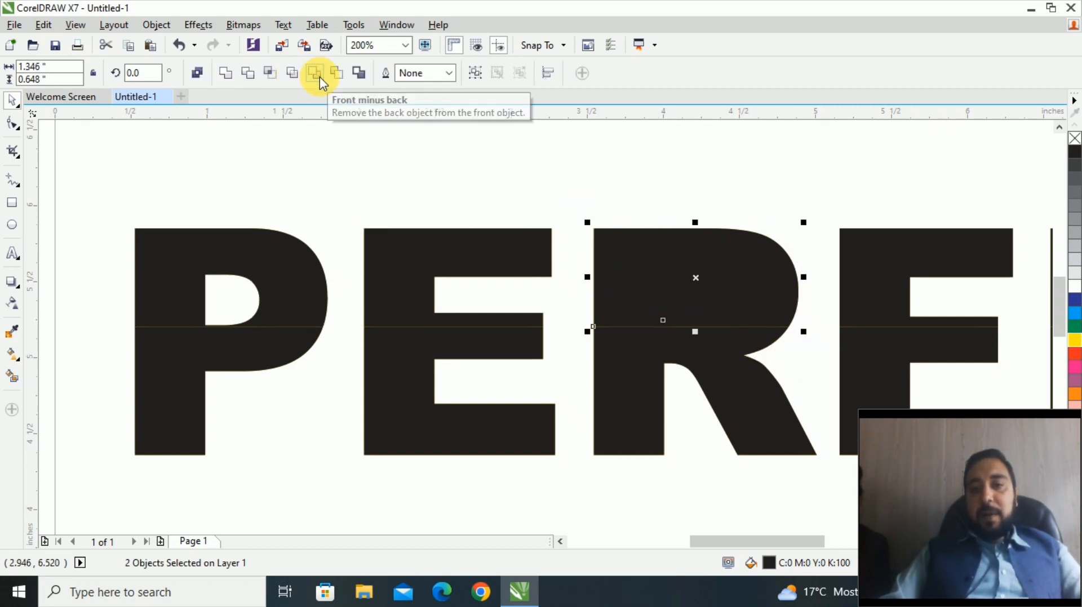
click(320, 78)
Select the upper halves of all seven black letters and group them.
scroll(411, 228, down, 2)
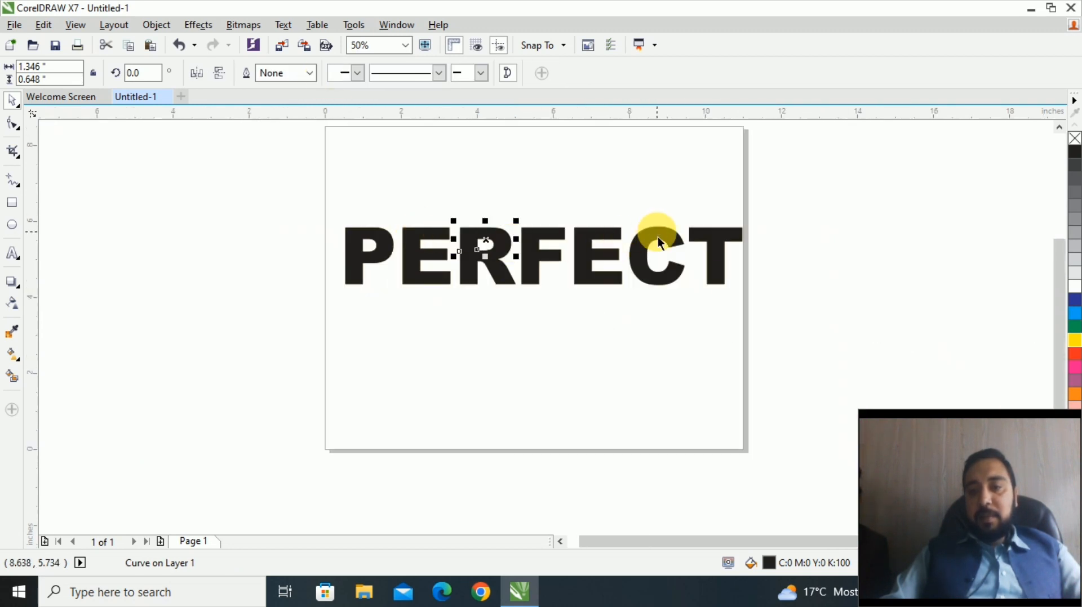
scroll(631, 270, up, 1)
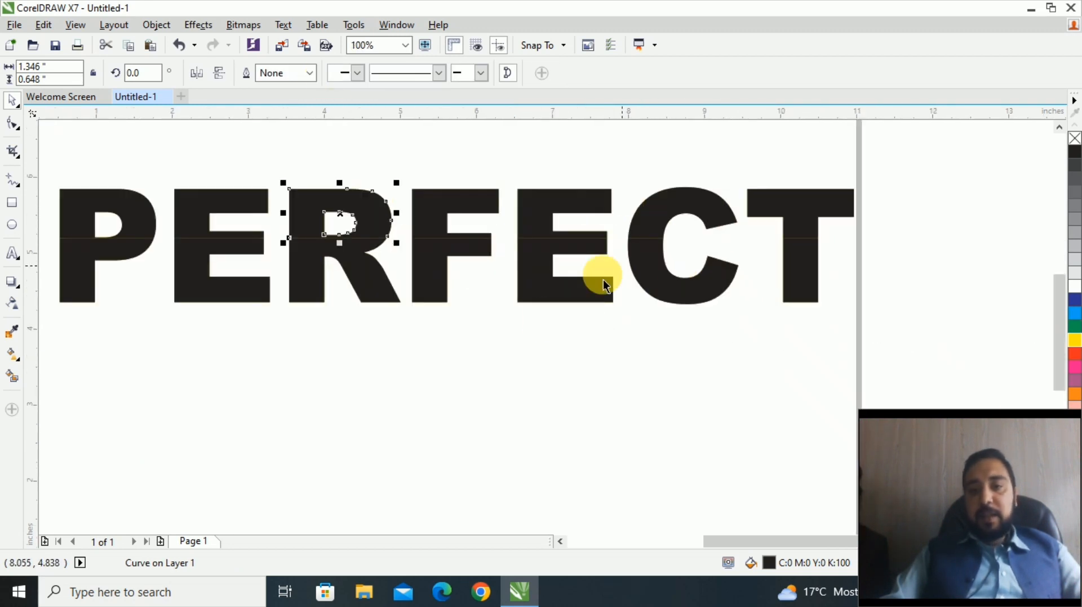
click(377, 306)
scroll(104, 237, down, 1)
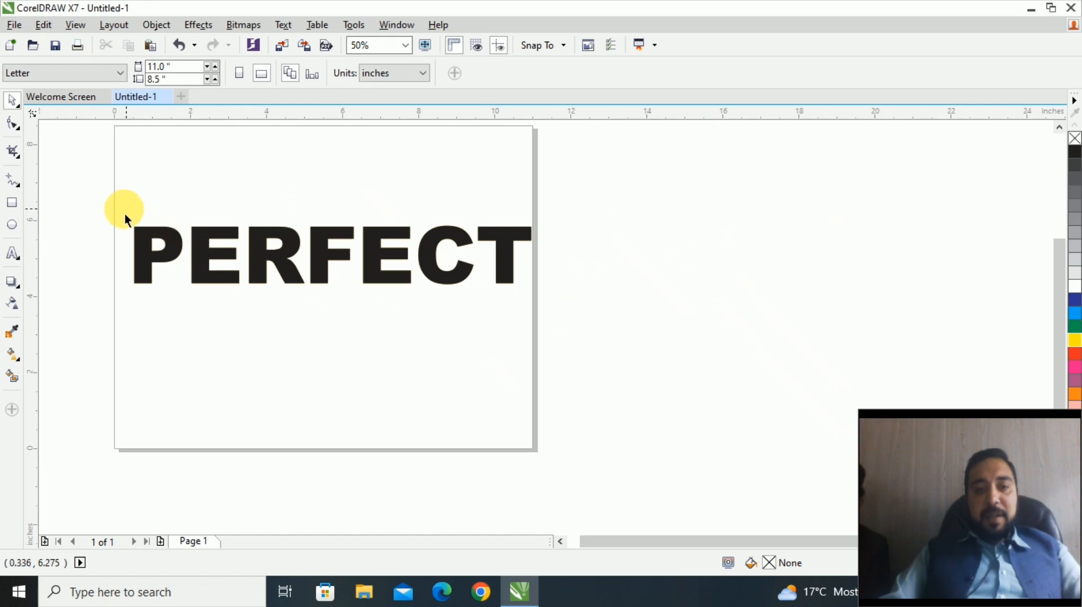
drag(235, 279, 551, 271)
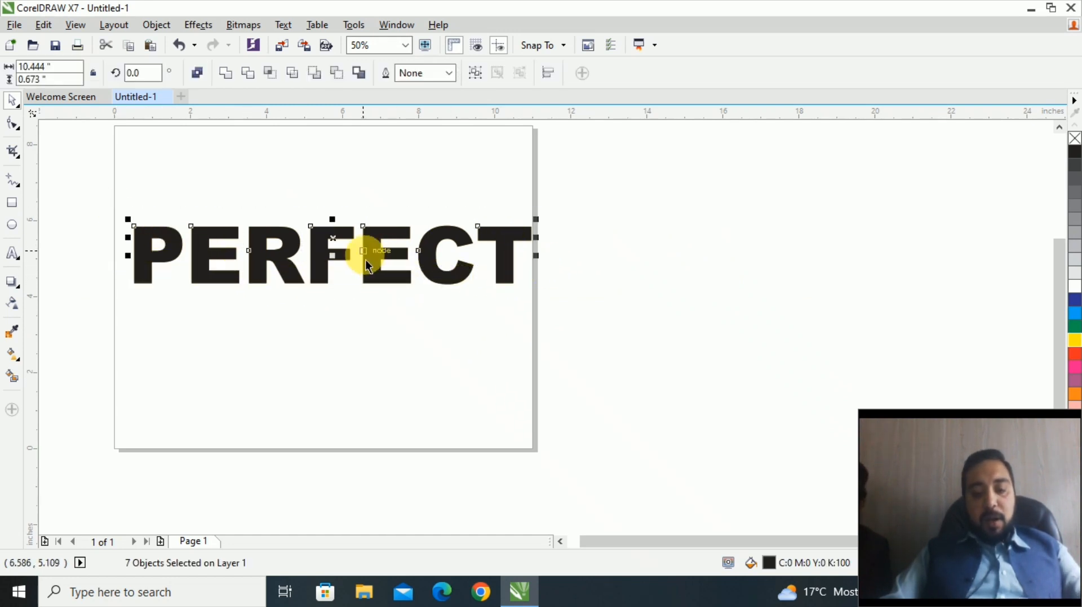
key(ctrl+g)
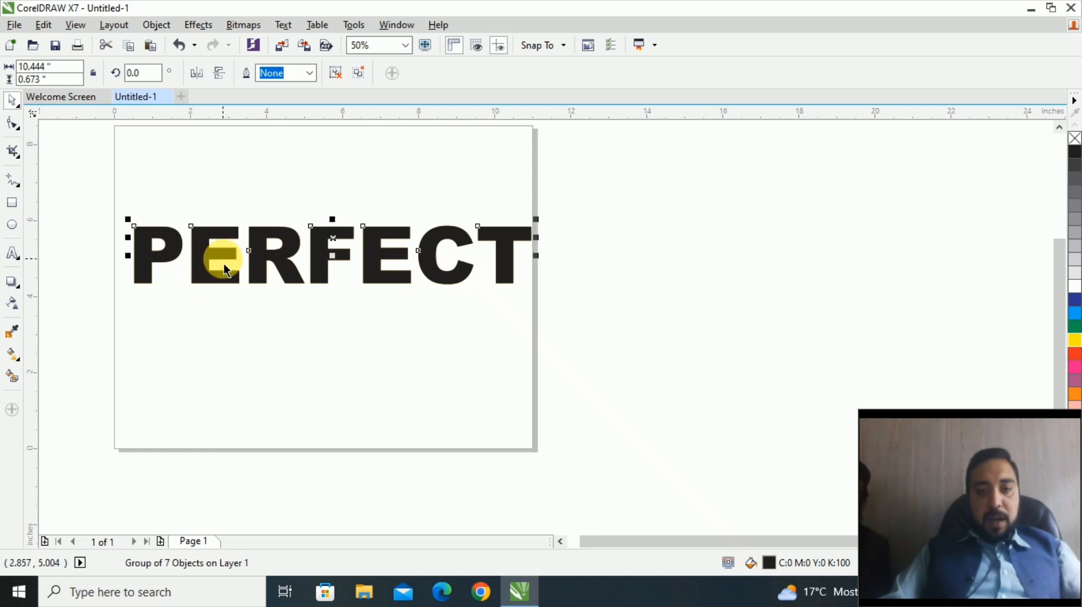
Skew the grouped upper halves by moving their top edge to the right, making the group about 10.62 inches wide.
scroll(222, 259, up, 1)
drag(273, 237, 309, 213)
key(ctrl+z)
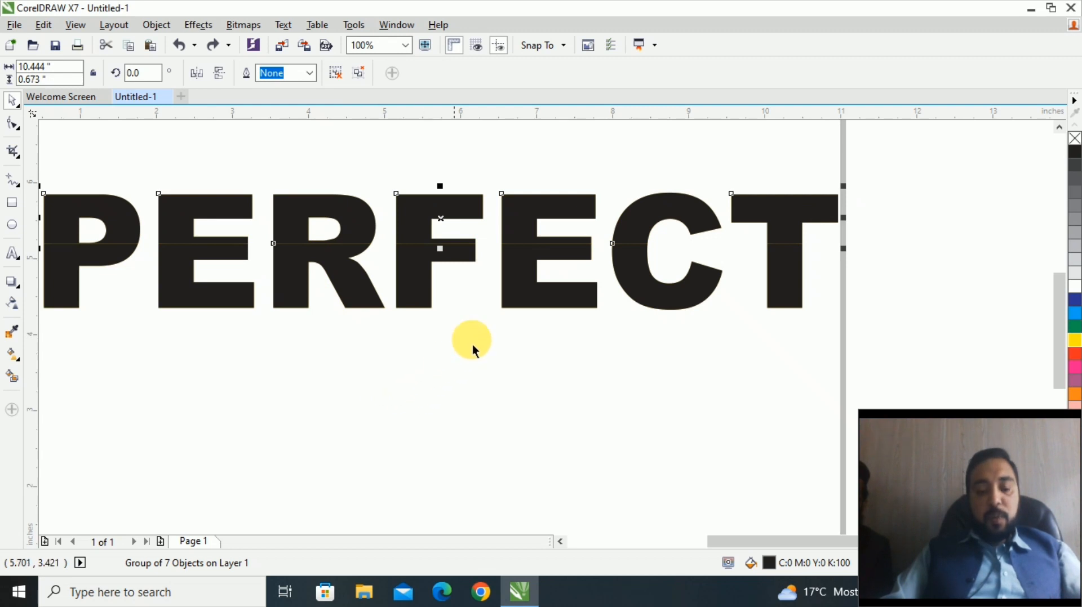
click(454, 207)
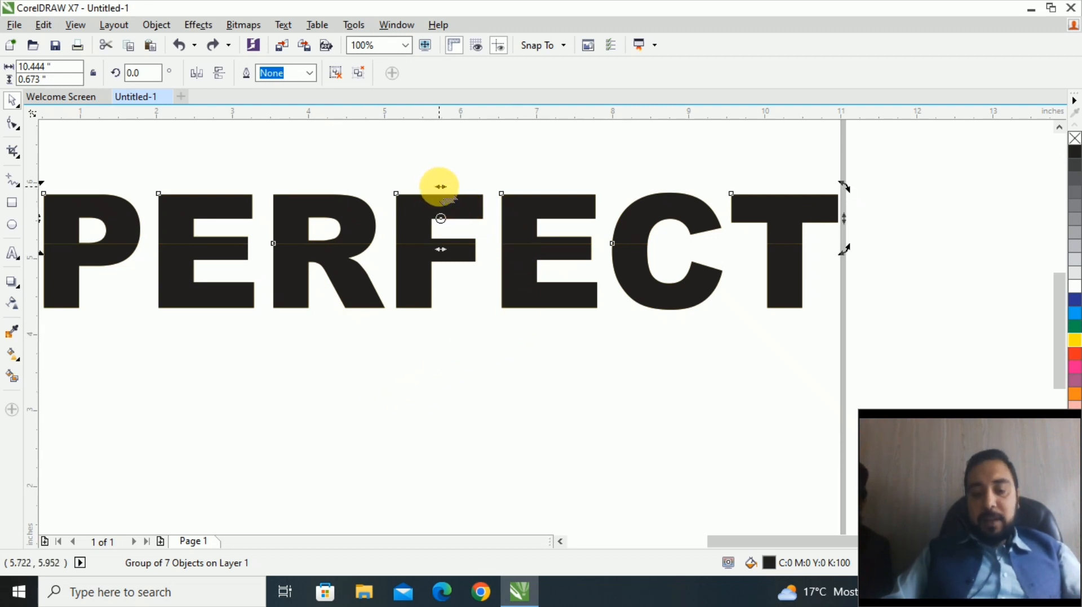
drag(434, 186, 458, 190)
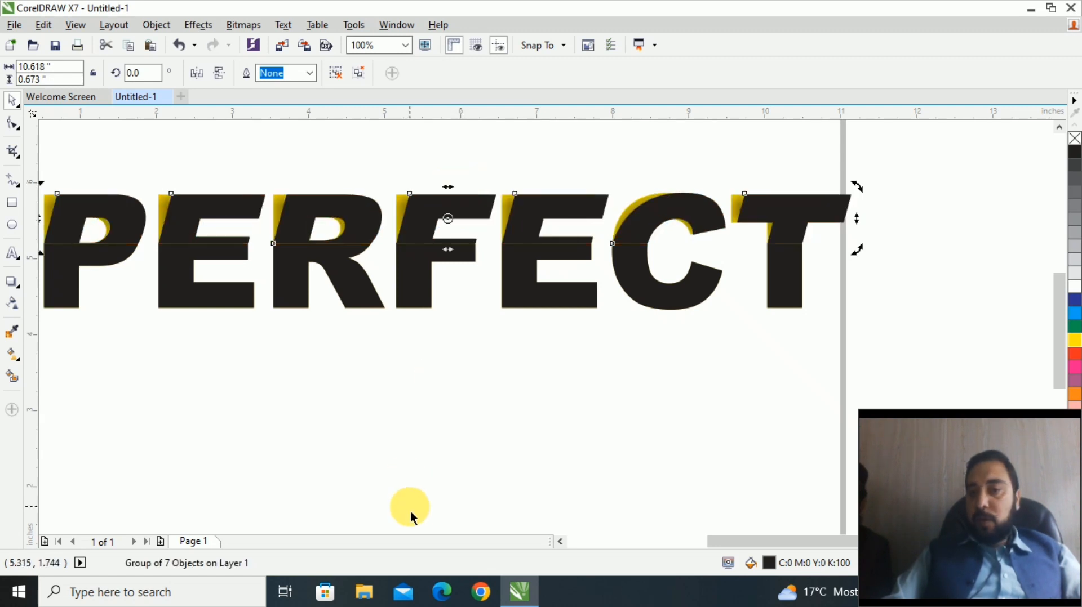
click(495, 433)
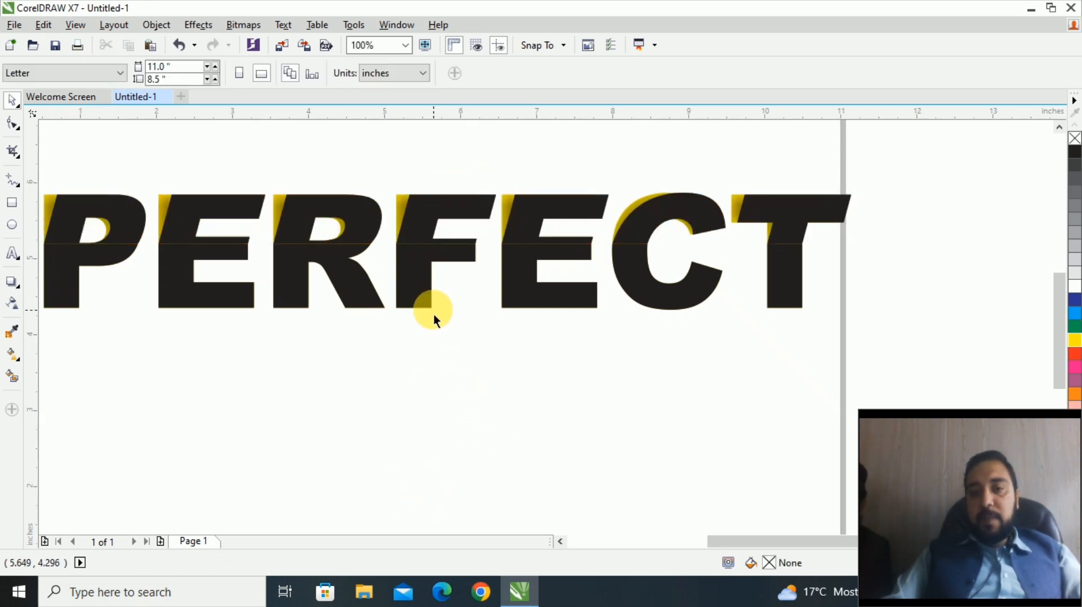
Select the lower halves of all seven black letters and group them.
click(427, 295)
scroll(475, 332, down, 1)
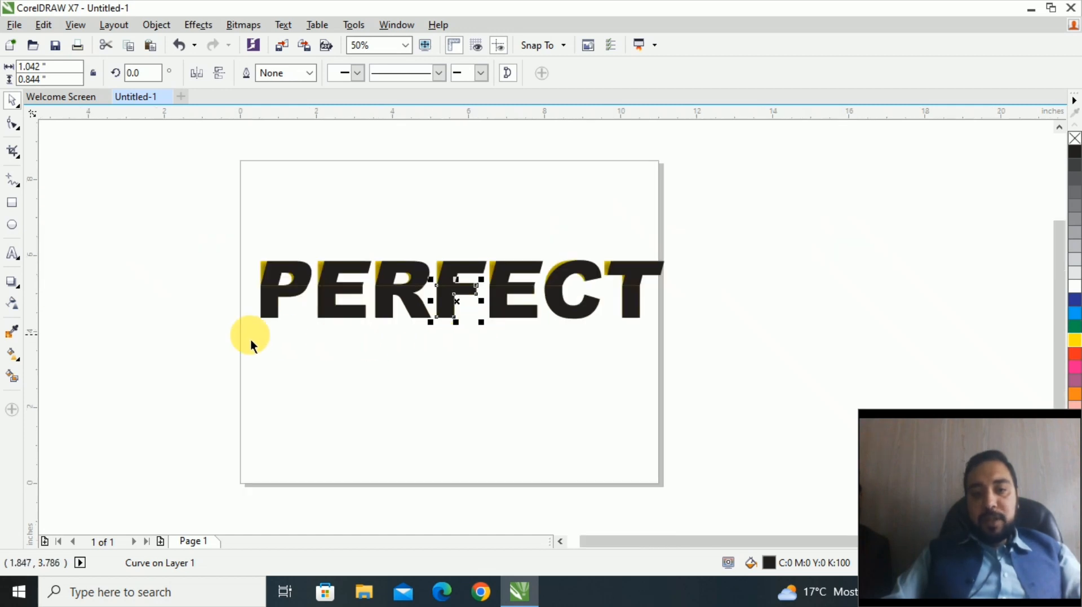
click(250, 354)
drag(244, 348, 426, 320)
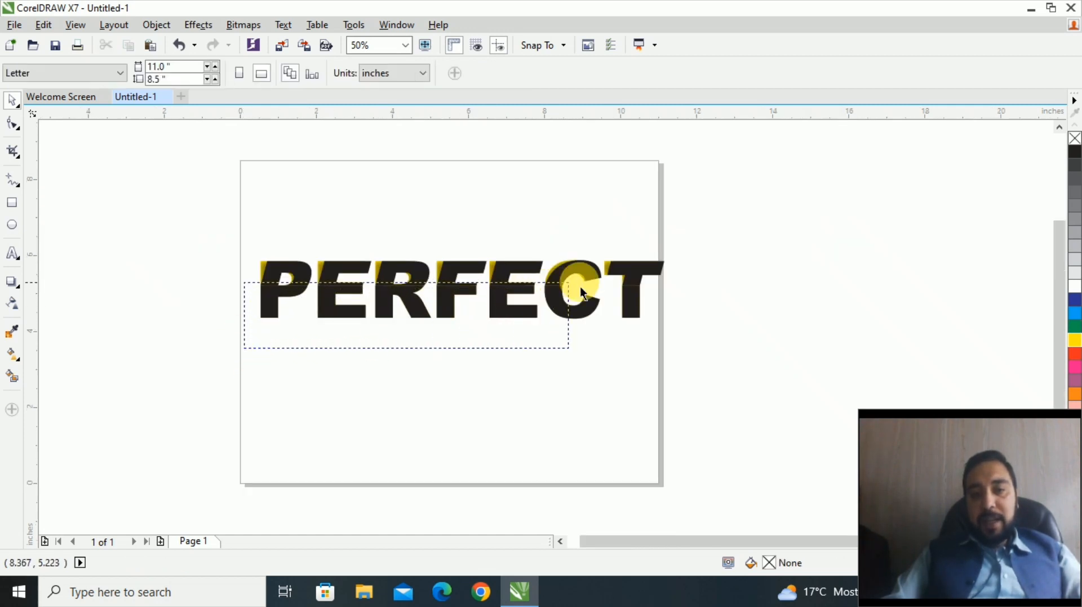
drag(580, 288, 678, 286)
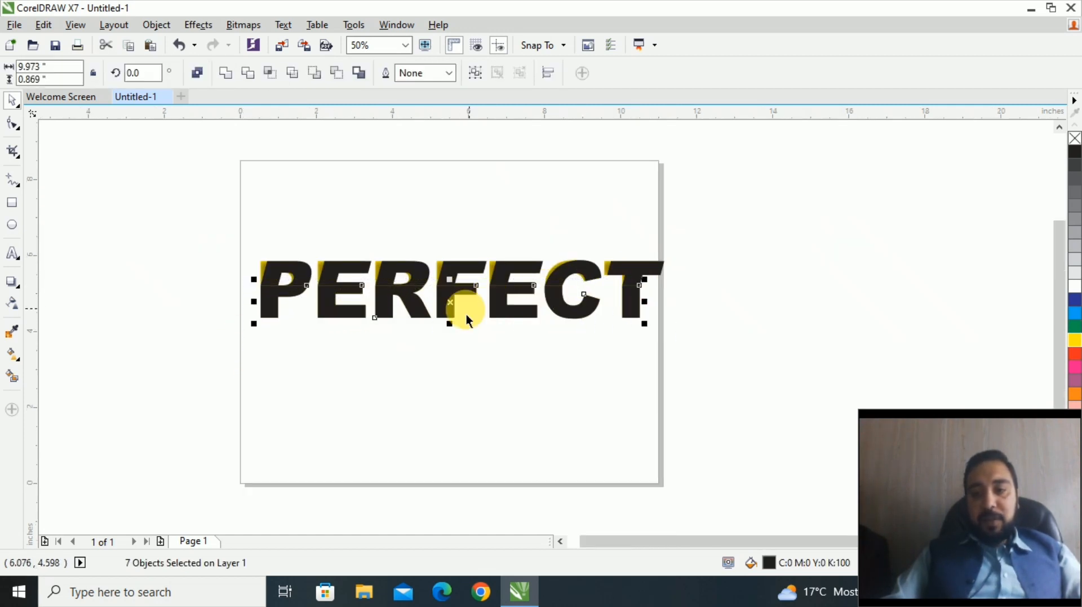
key(ctrl+g)
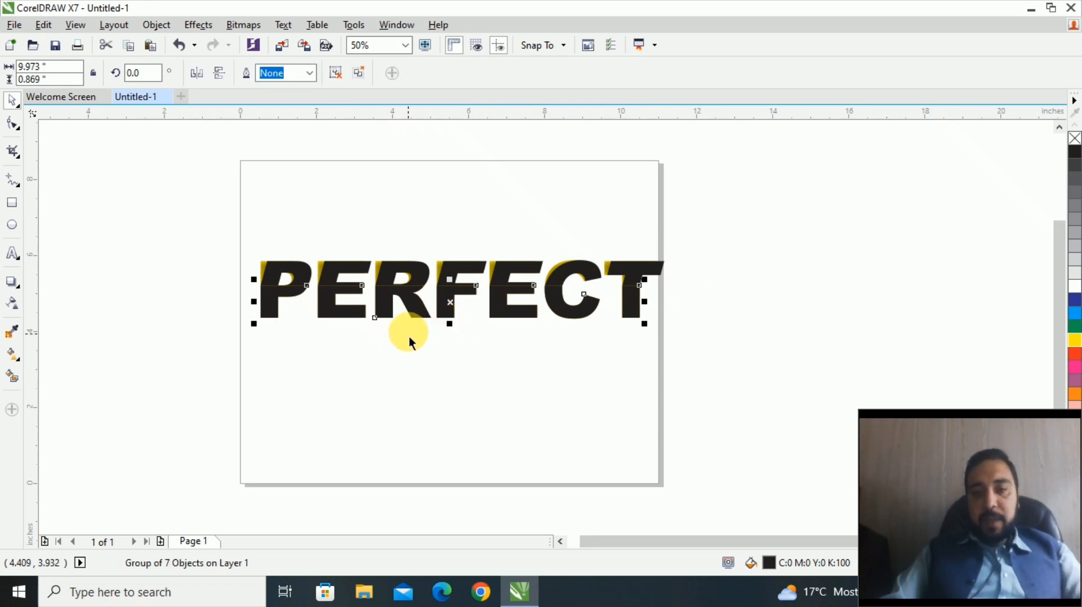
Skew the grouped lower halves by moving their bottom edge to the right, making the group about 10.2 inches wide.
click(453, 323)
scroll(455, 325, up, 1)
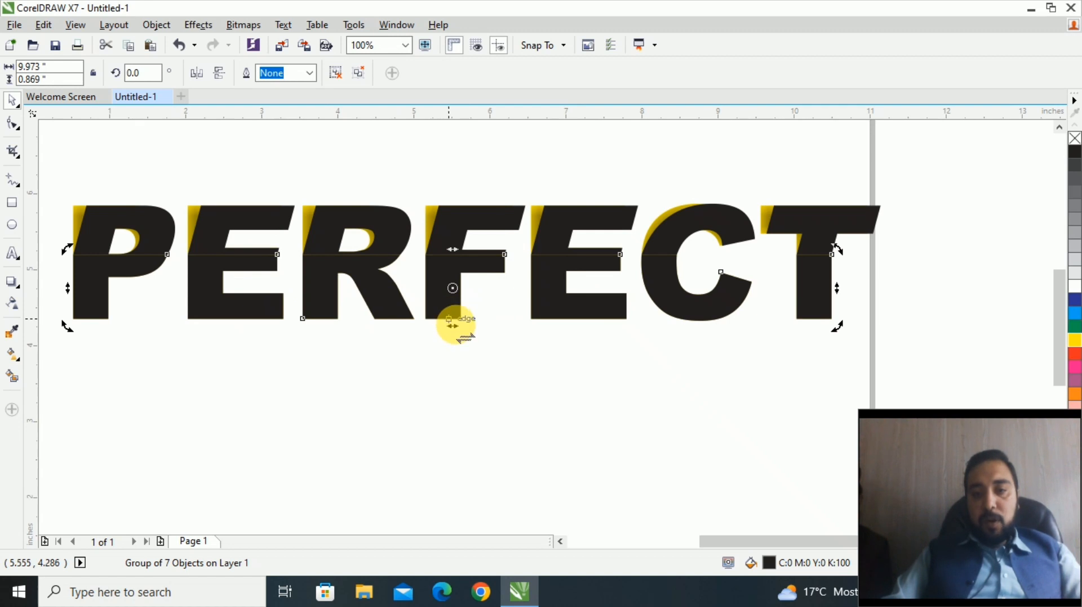
drag(457, 326, 486, 340)
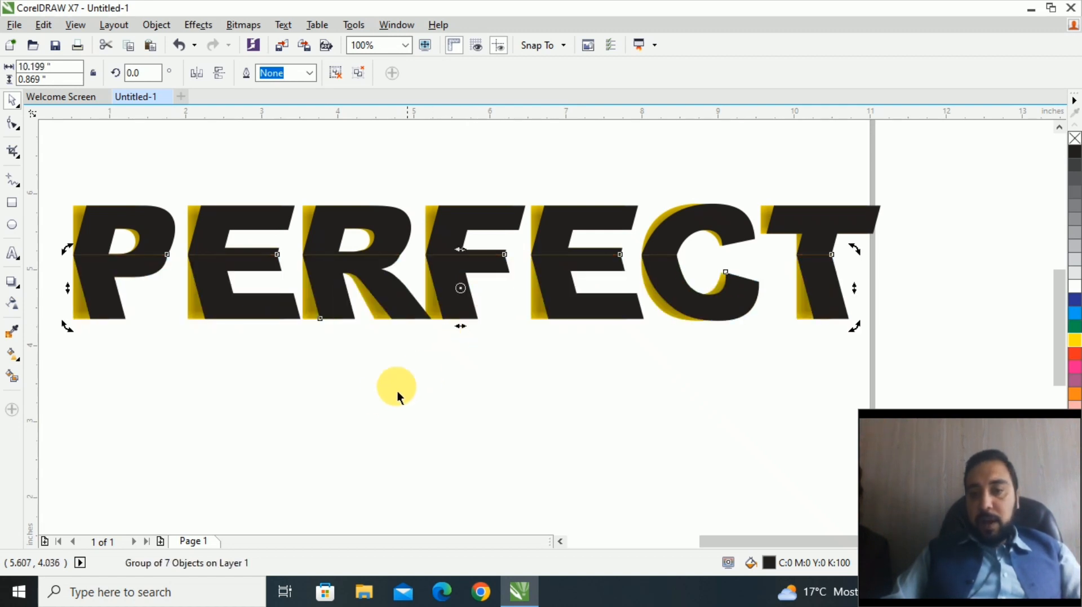
Add a page-sized 11 by 8.5 inch background rectangle behind the lettering and fill it with 30% black.
click(435, 362)
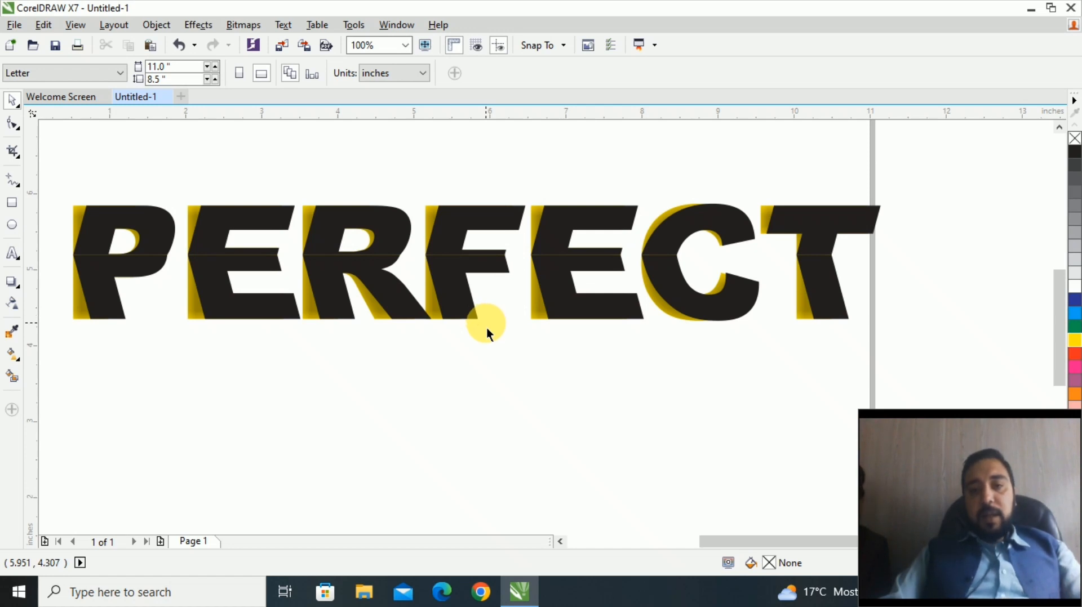
scroll(487, 329, down, 1)
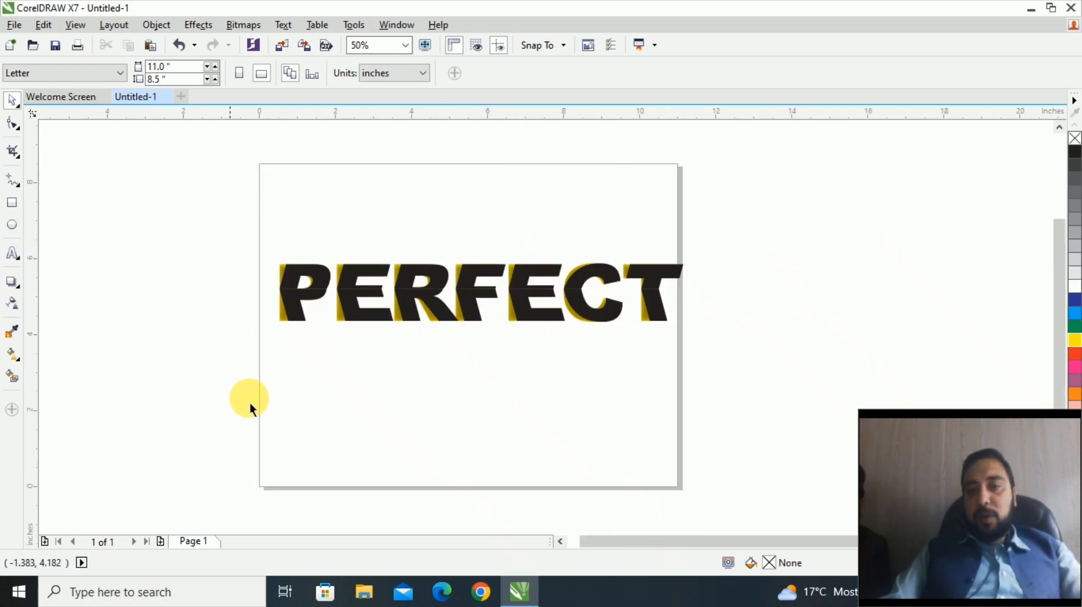
double_click(12, 207)
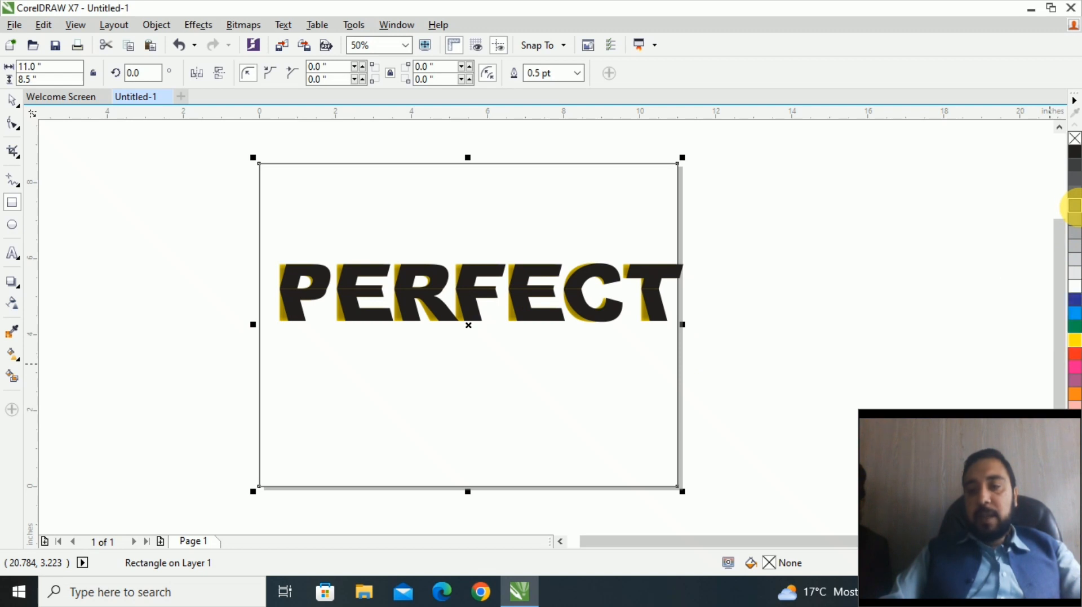
click(1075, 207)
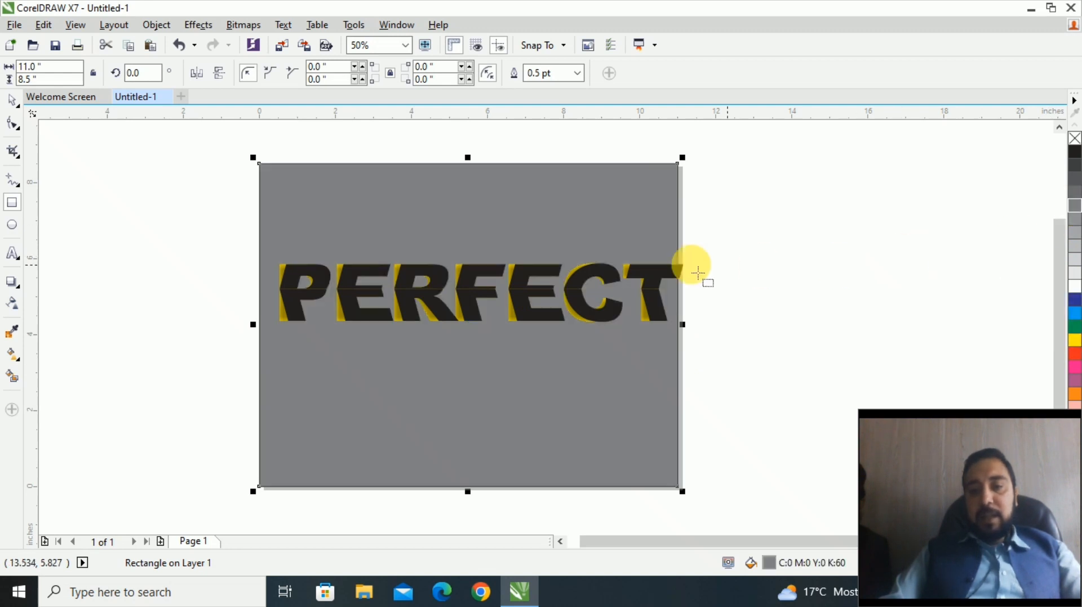
click(1073, 248)
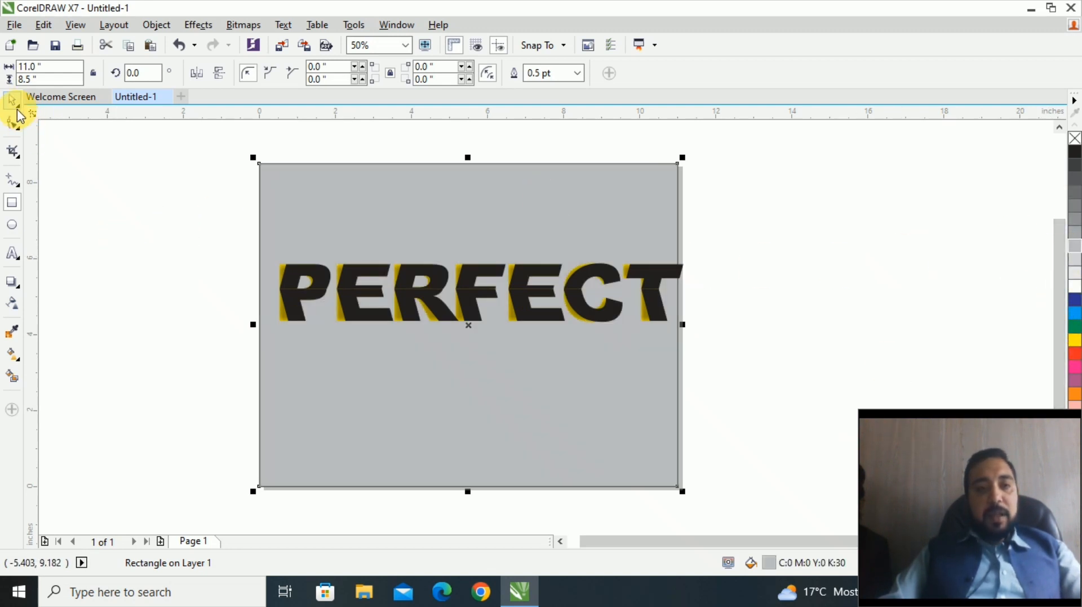
click(130, 214)
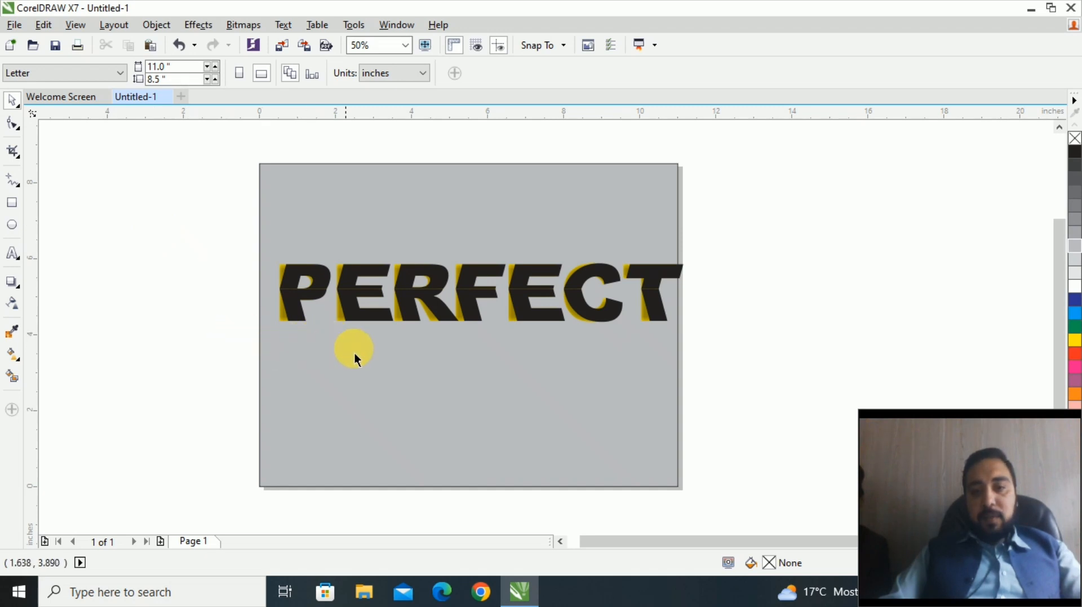
Fill the grouped upper halves of the letters with white.
click(525, 277)
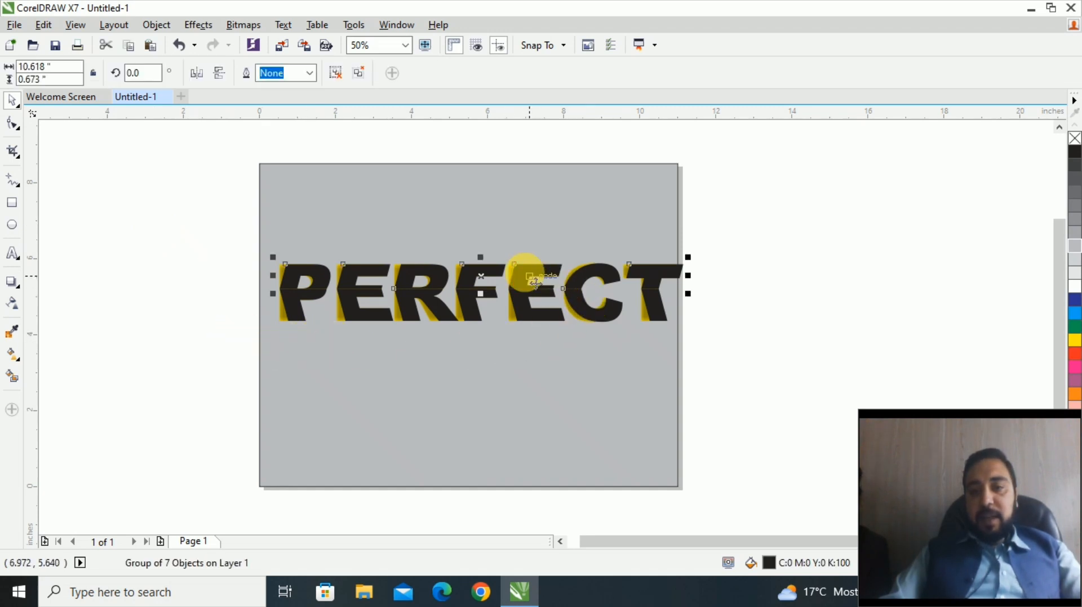
scroll(525, 277, up, 2)
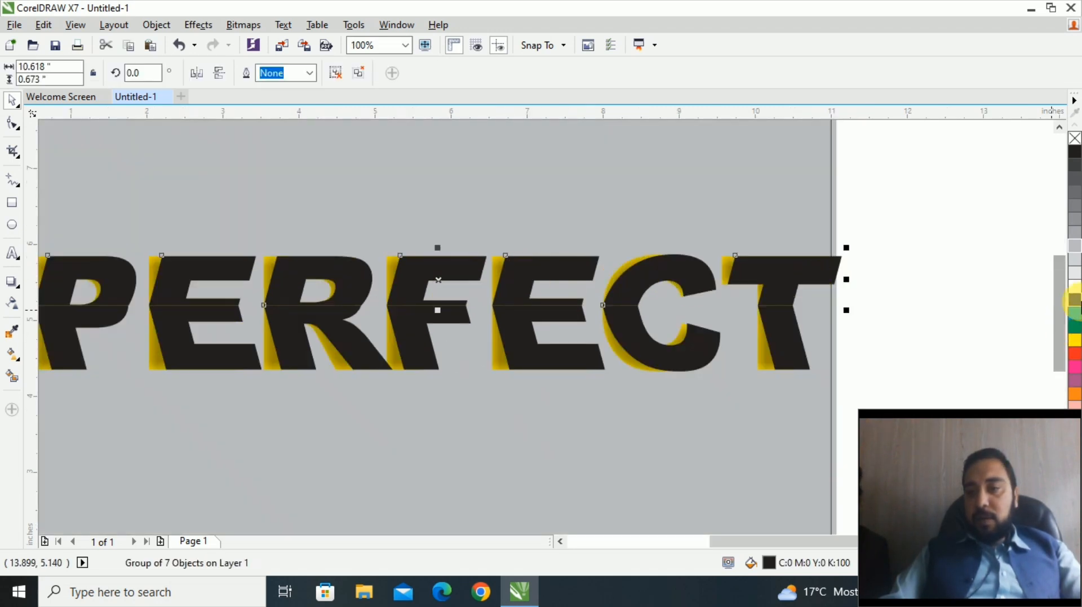
click(1073, 286)
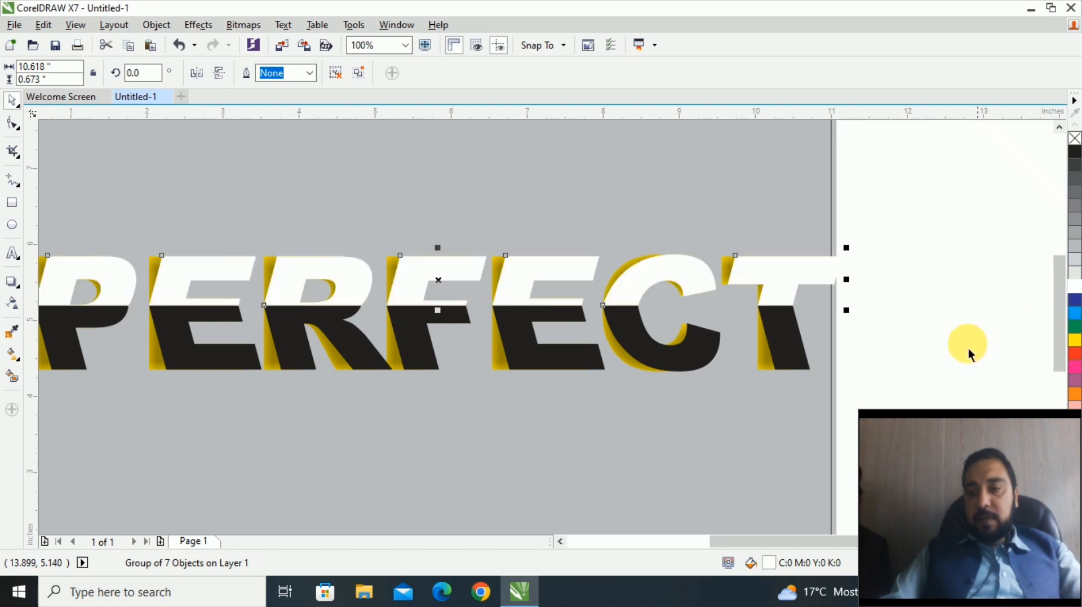
Select all of the PERFECT lettering and move it slightly to the left so it fits within the background's width.
scroll(834, 356, down, 2)
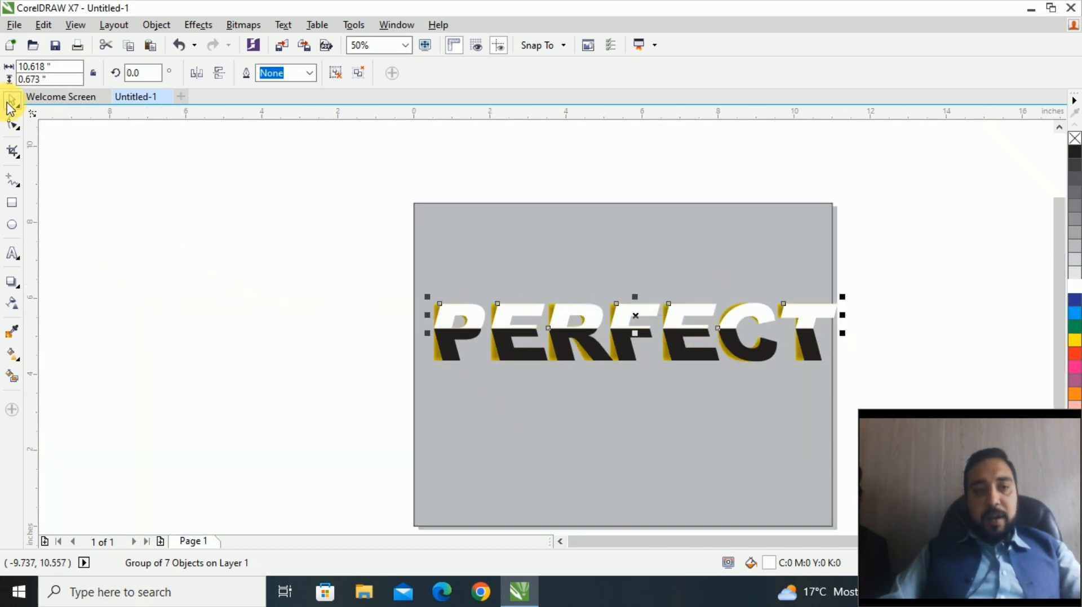
drag(316, 425, 855, 284)
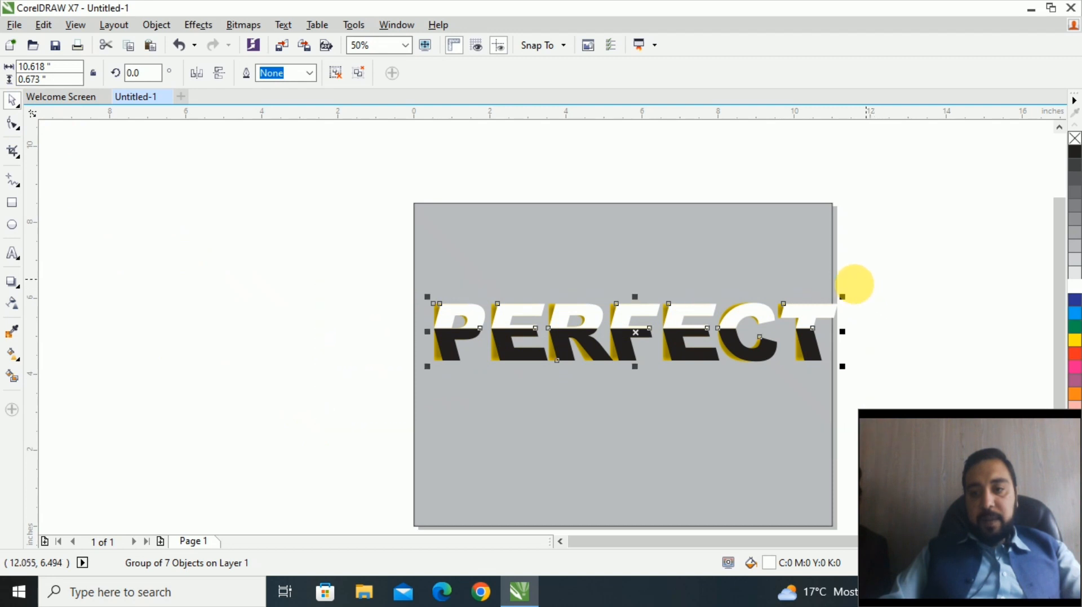
key(ctrl+u)
mouse_move(797, 308)
mouse_down()
mouse_move(785, 314)
mouse_move(804, 319)
mouse_move(797, 309)
mouse_up()
click(472, 404)
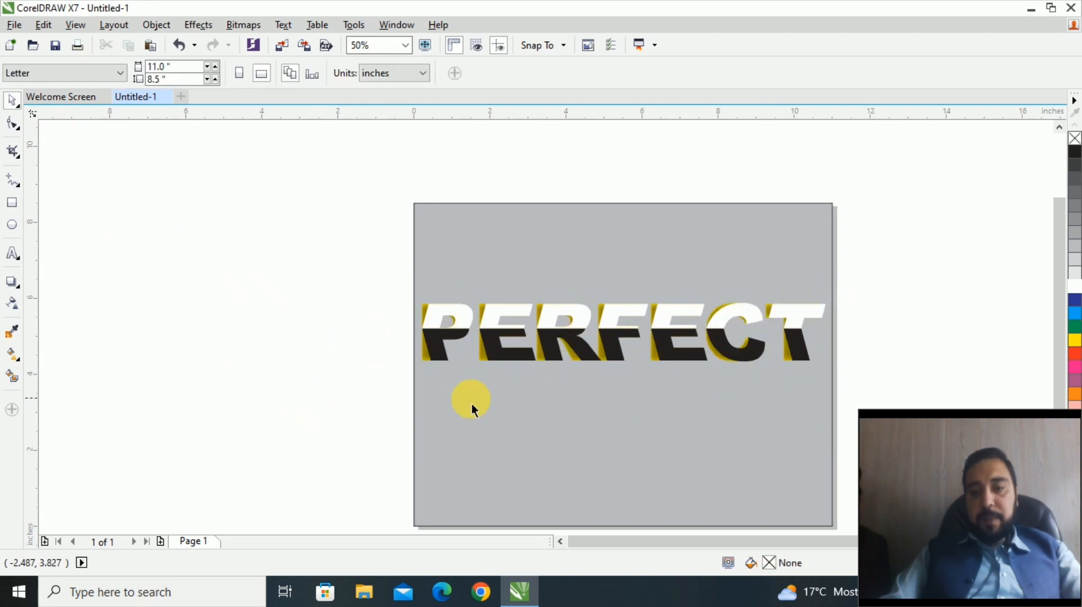
Fill the grouped lower halves of the letters with 50% black after trying lighter grays.
click(804, 354)
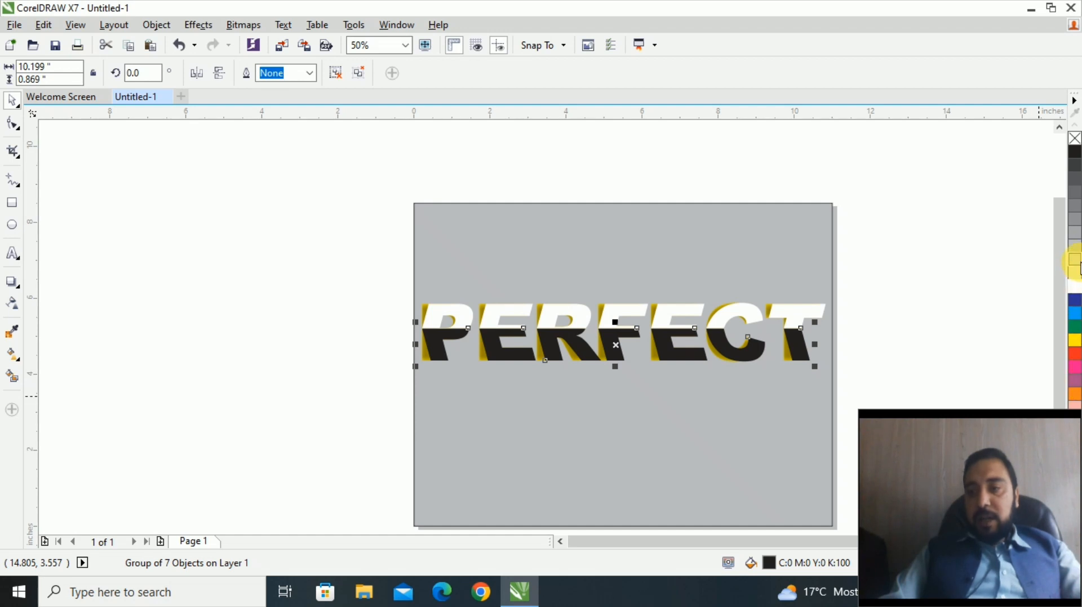
click(1075, 261)
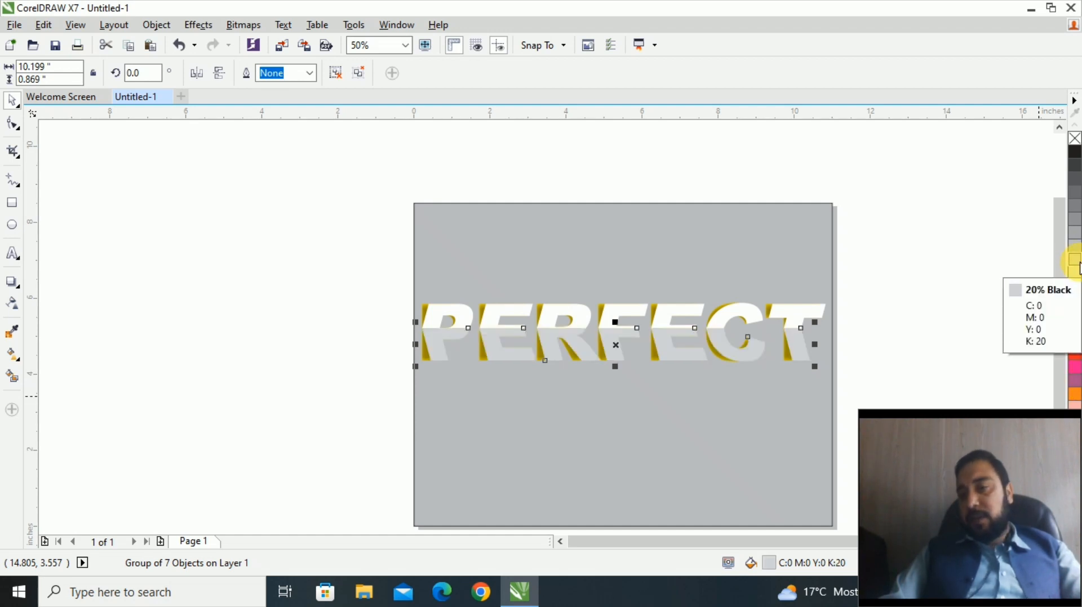
click(1076, 254)
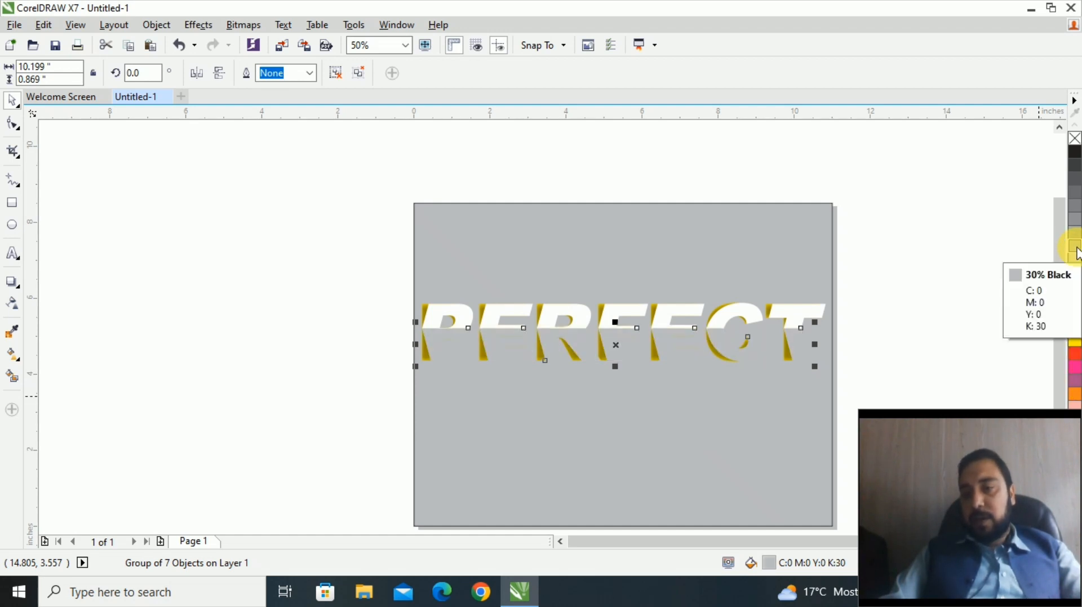
click(1074, 243)
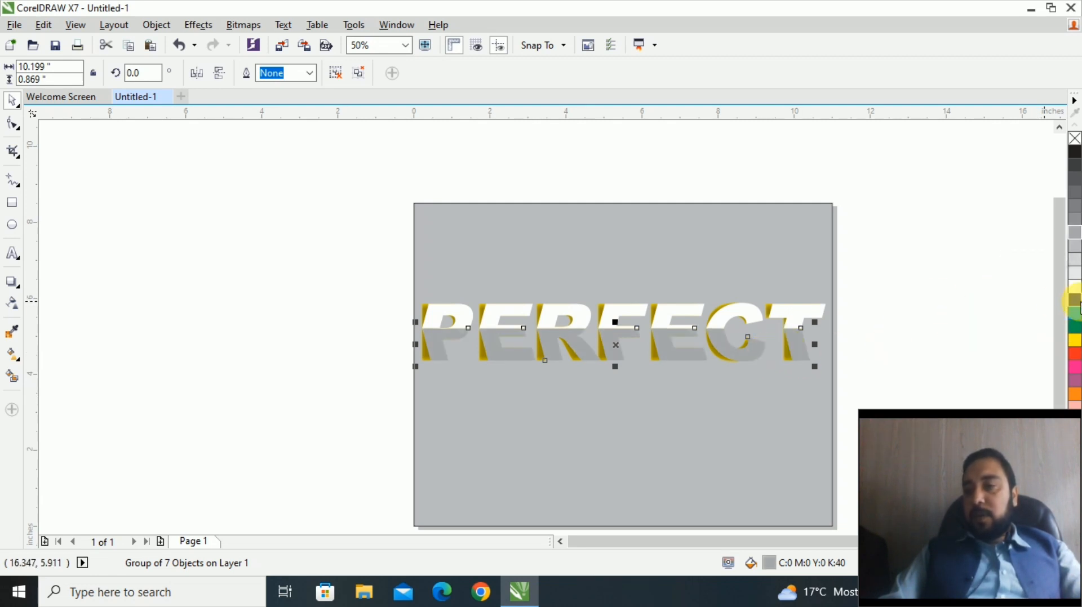
click(1075, 224)
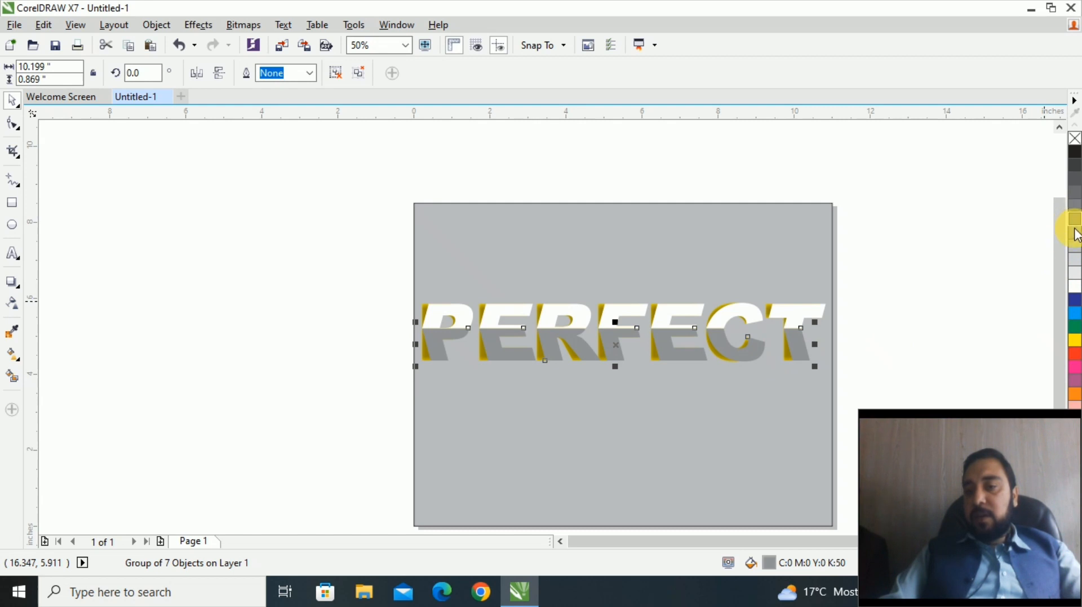
Select the white upper halves and gray lower halves together and group them.
scroll(726, 393, up, 1)
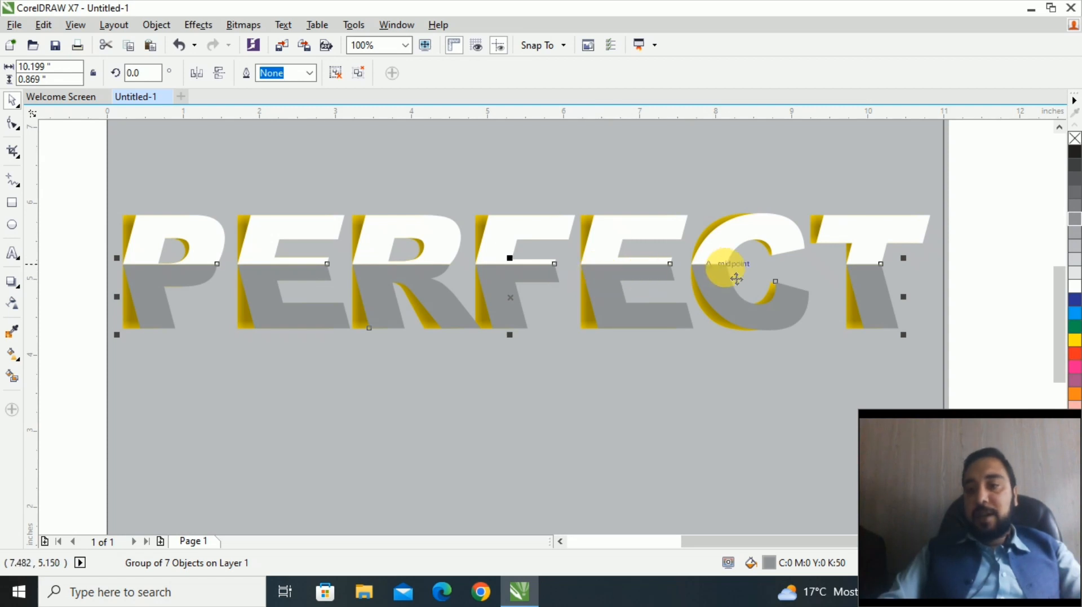
scroll(560, 330, down, 2)
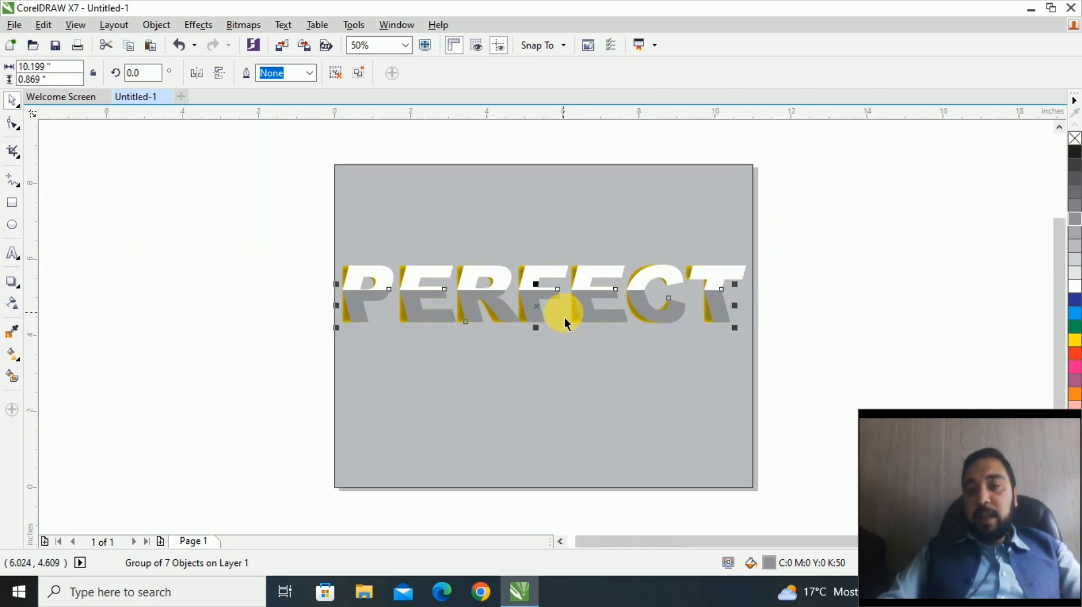
click(299, 323)
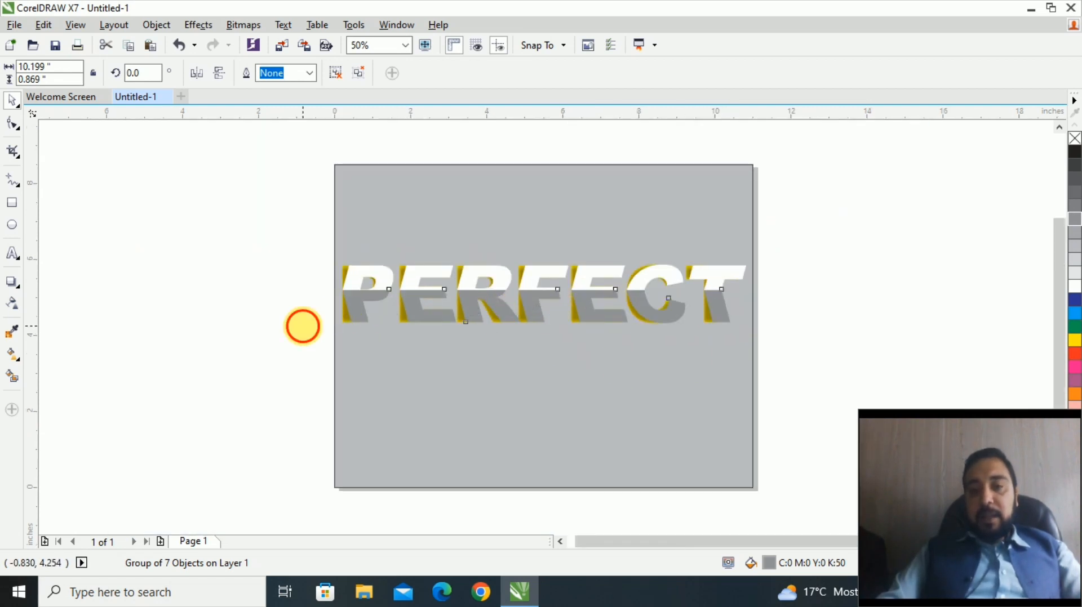
click(363, 311)
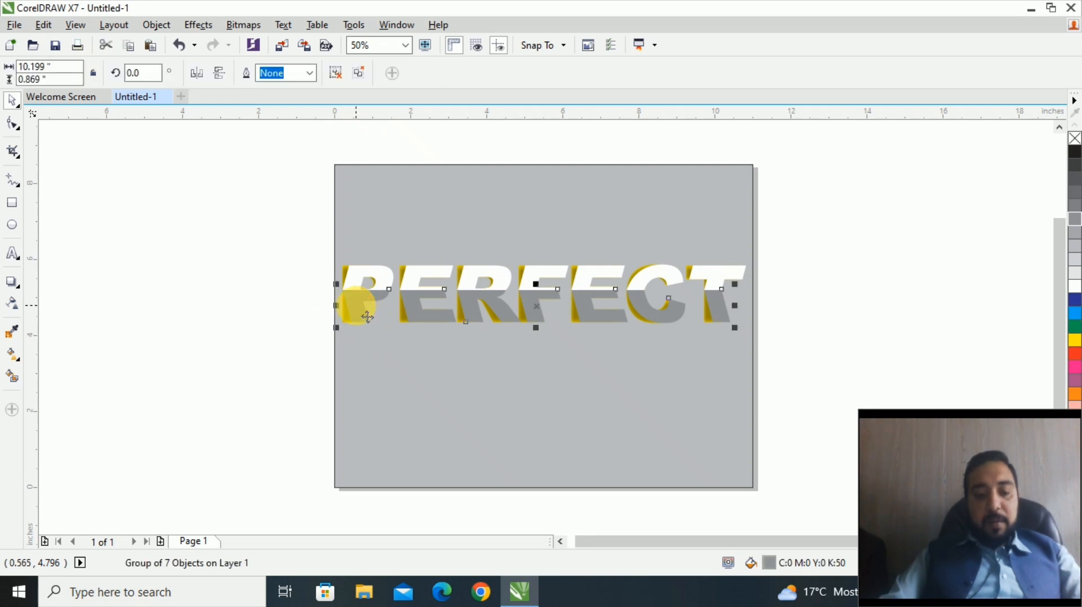
shift+click(384, 284)
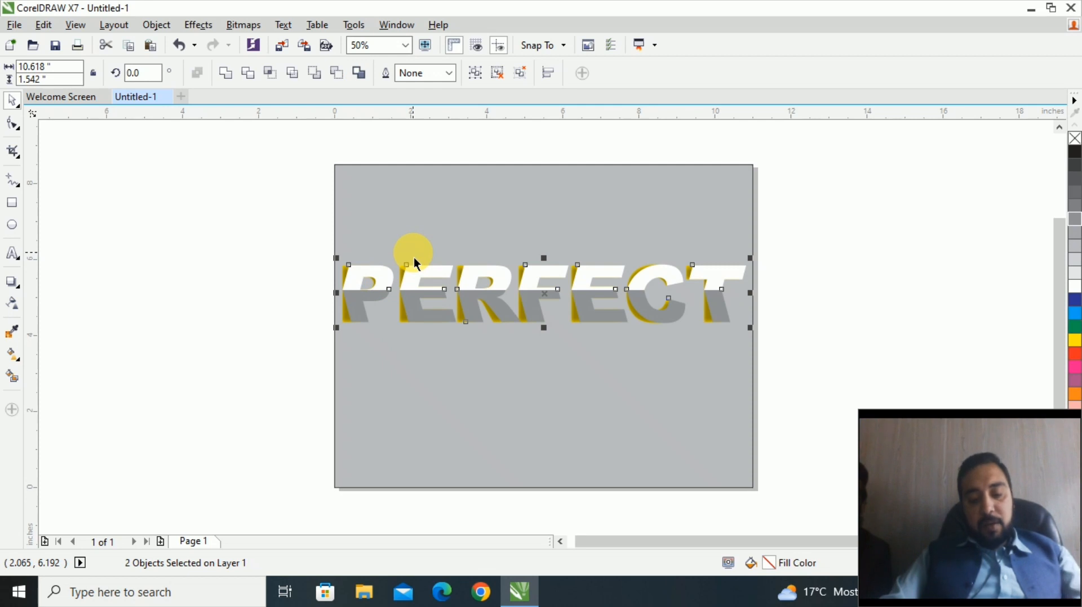
key(ctrl+g)
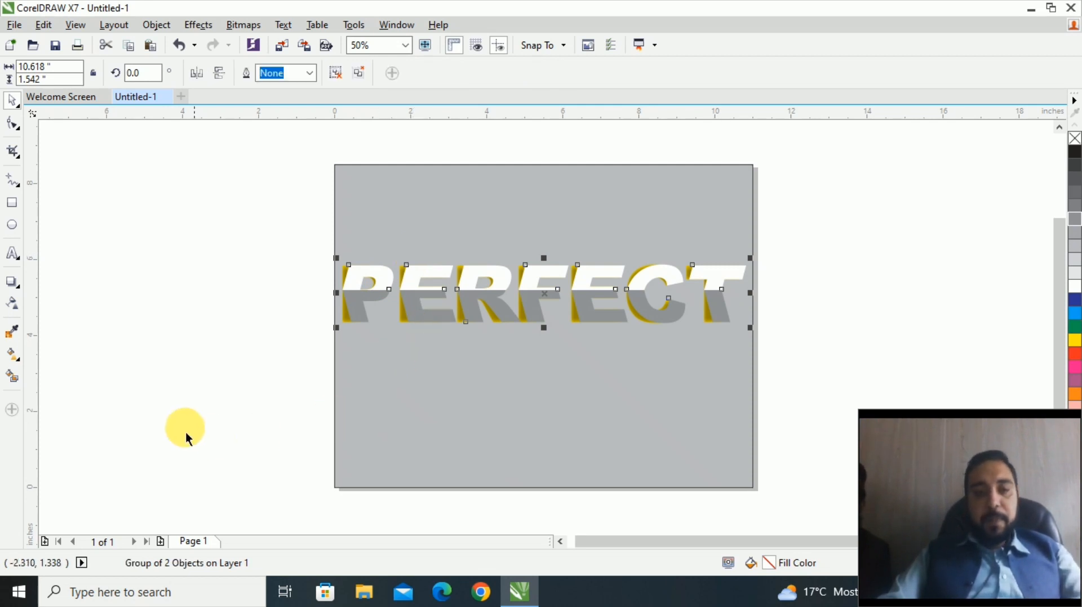
Apply a black Multiply drop shadow to the grouped letter halves, offset up and to the right with opacity 50 and feathering 15.
click(12, 282)
drag(484, 302, 588, 262)
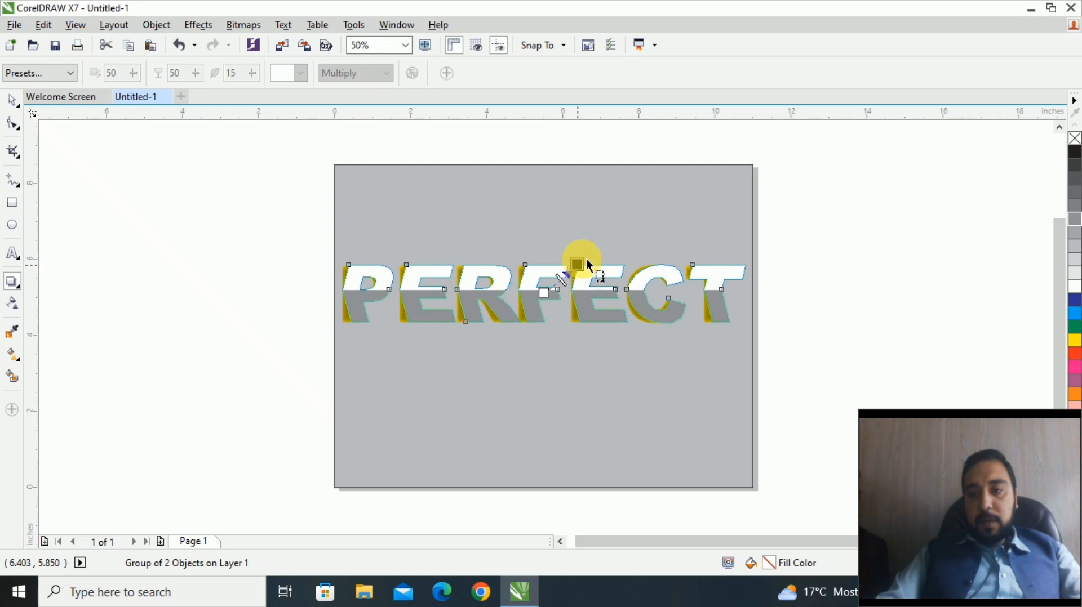
scroll(586, 259, up, 2)
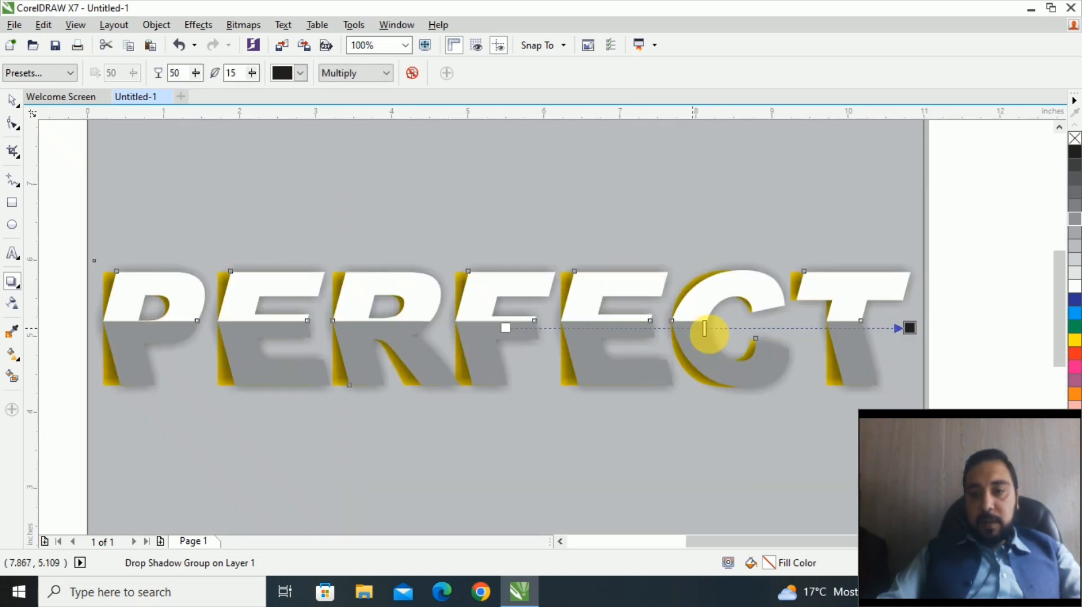
drag(910, 327, 818, 272)
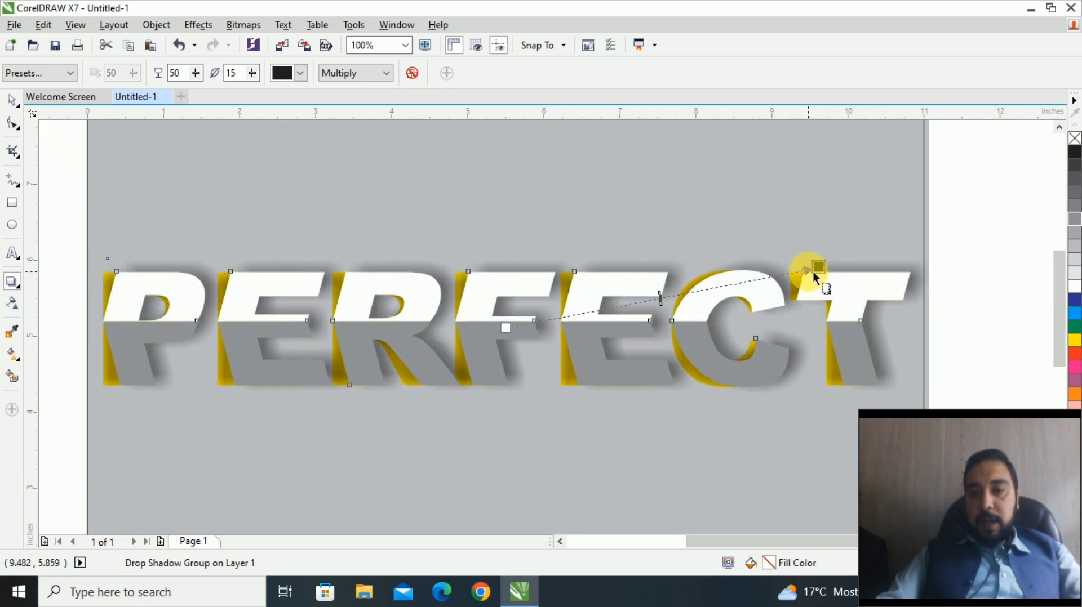
scroll(815, 279, down, 2)
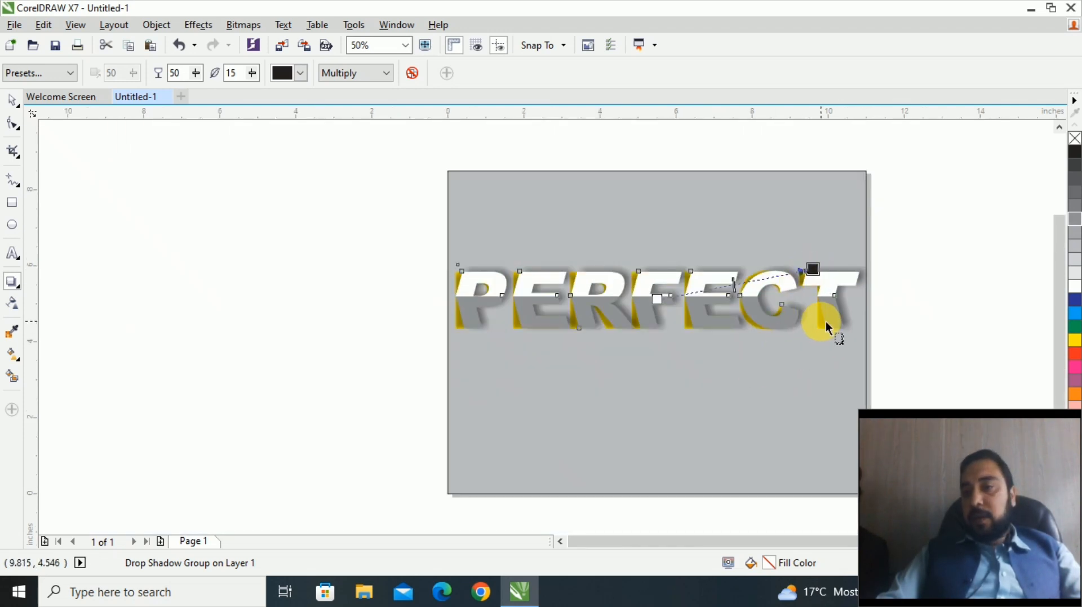
scroll(826, 321, up, 2)
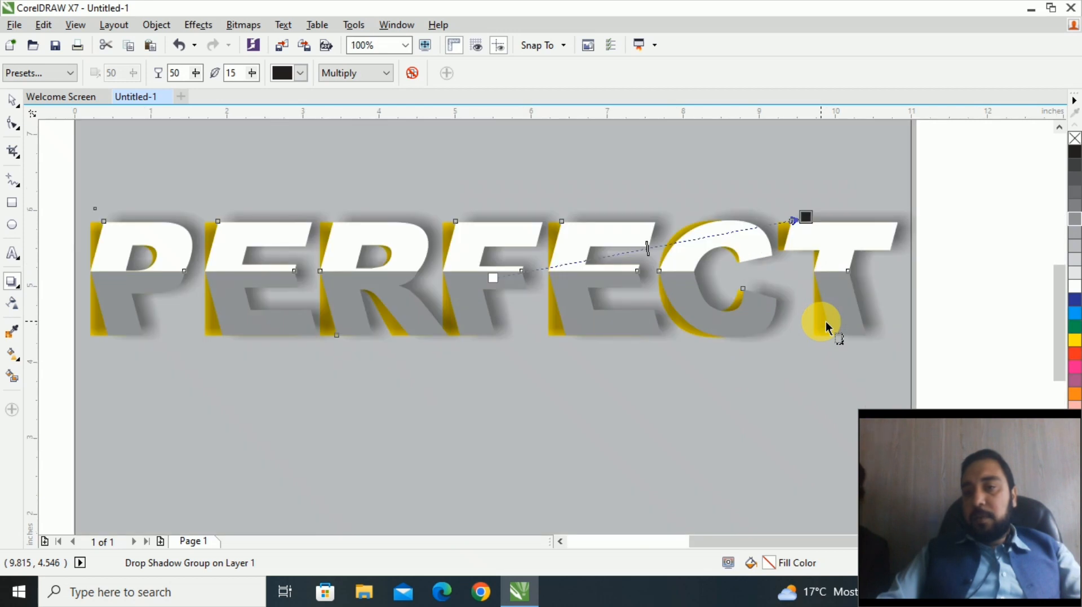
click(20, 101)
click(990, 309)
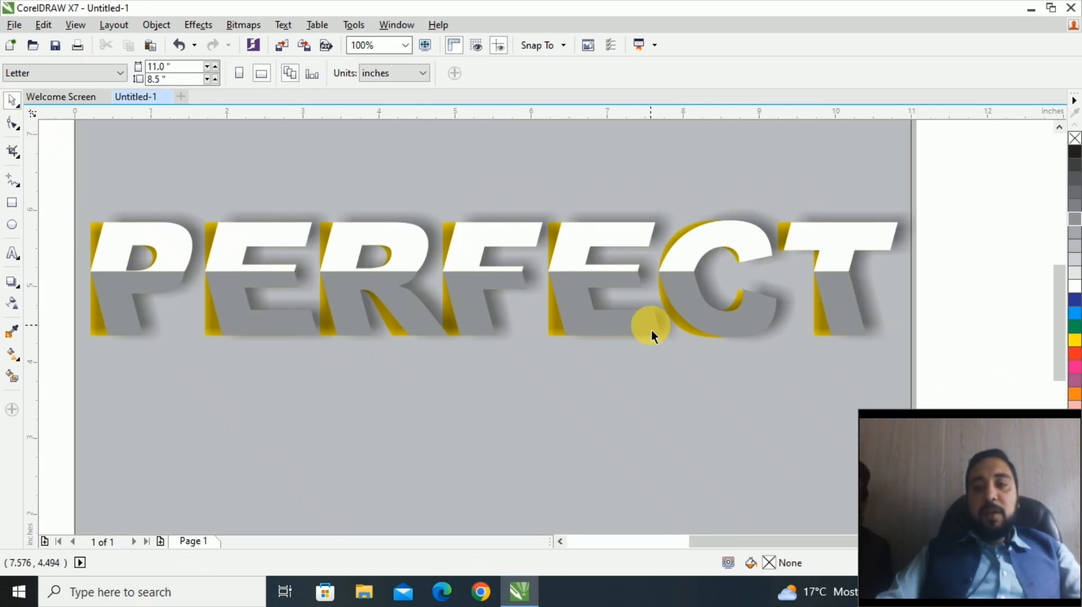